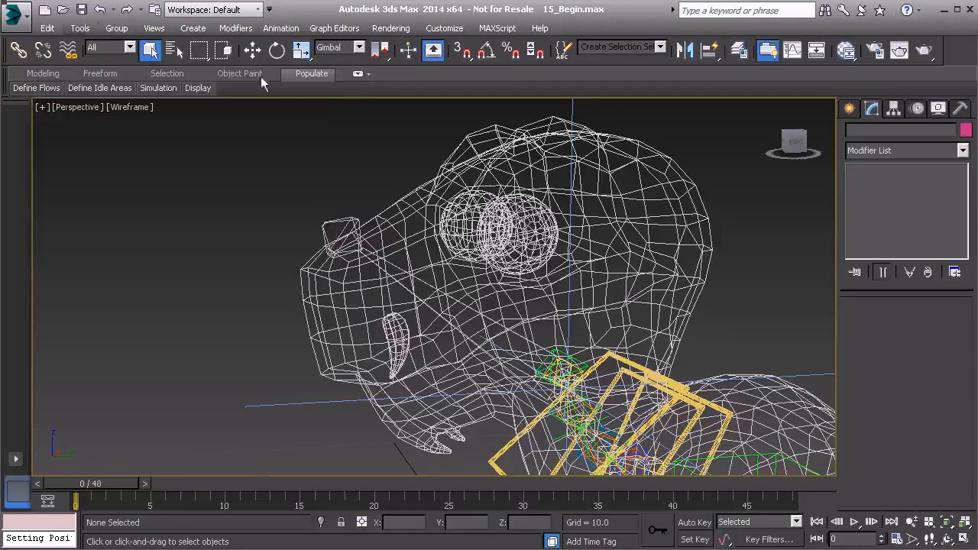
# Import Box_Shape.FBX into the scene with the default FBX import options, then deselect
pyautogui.click(14, 14)
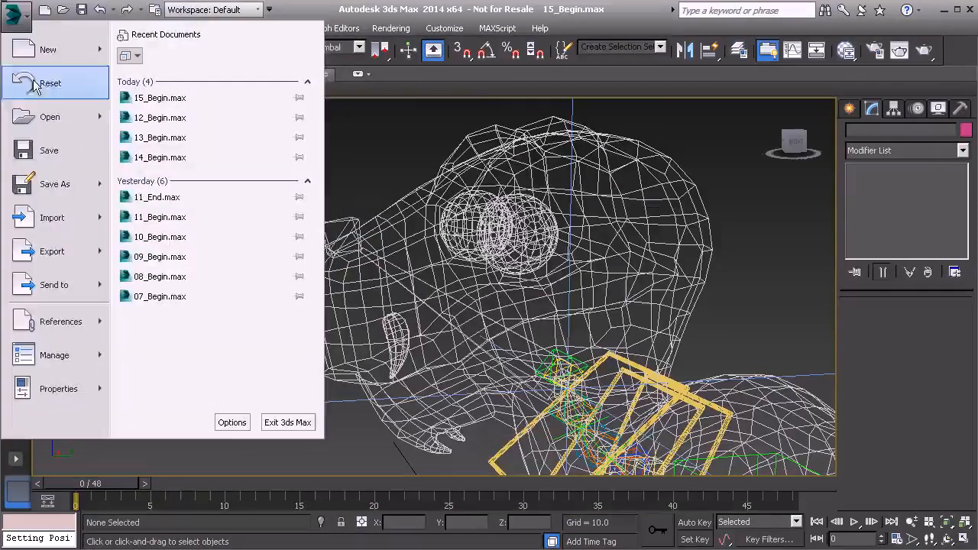
pyautogui.click(58, 220)
pyautogui.click(126, 101)
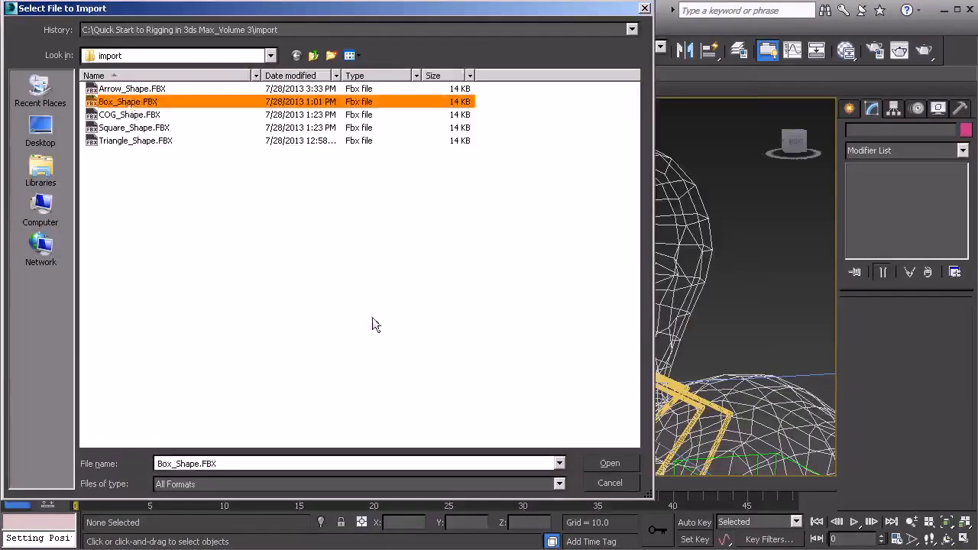
pyautogui.click(610, 463)
pyautogui.click(602, 484)
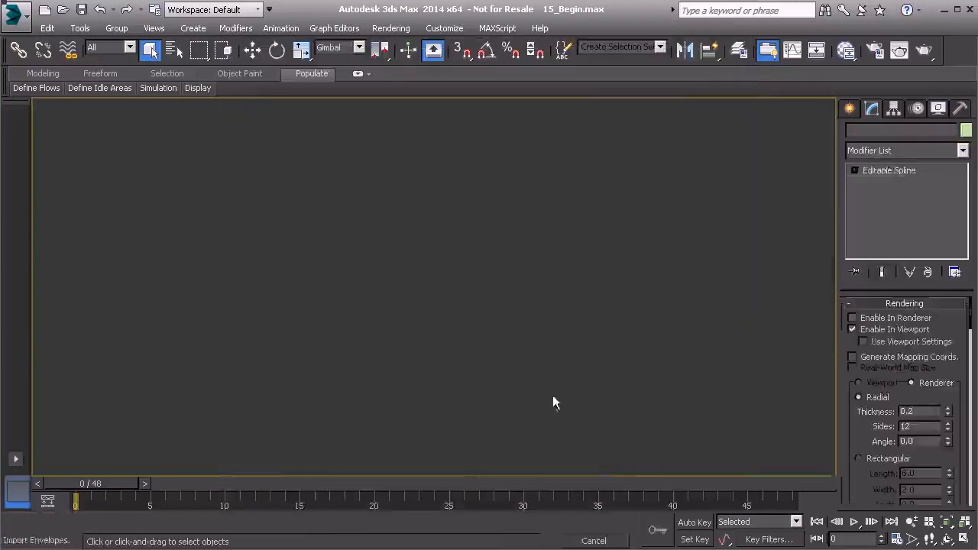
pyautogui.click(360, 204)
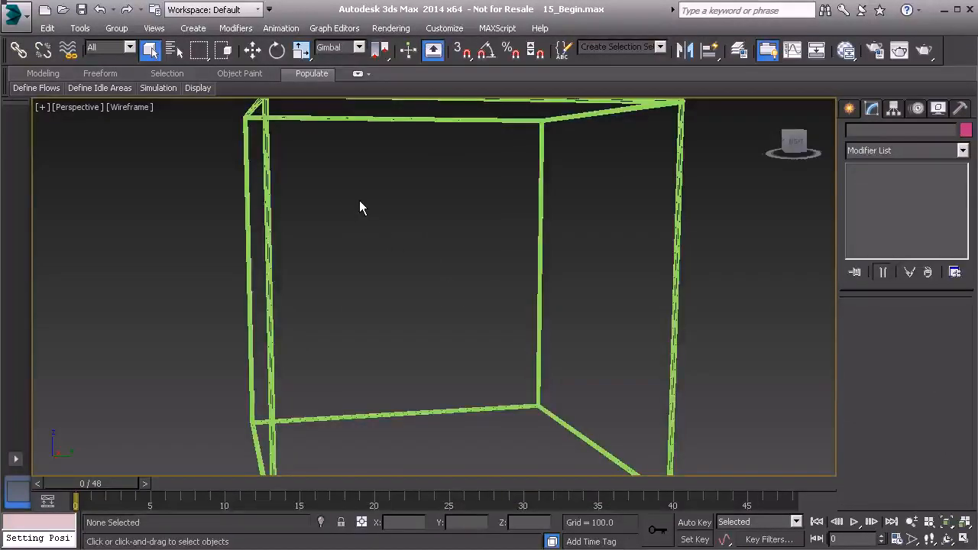
# Select Shape001 and move it back toward the scene centre
pyautogui.scroll(-5, 359, 206)
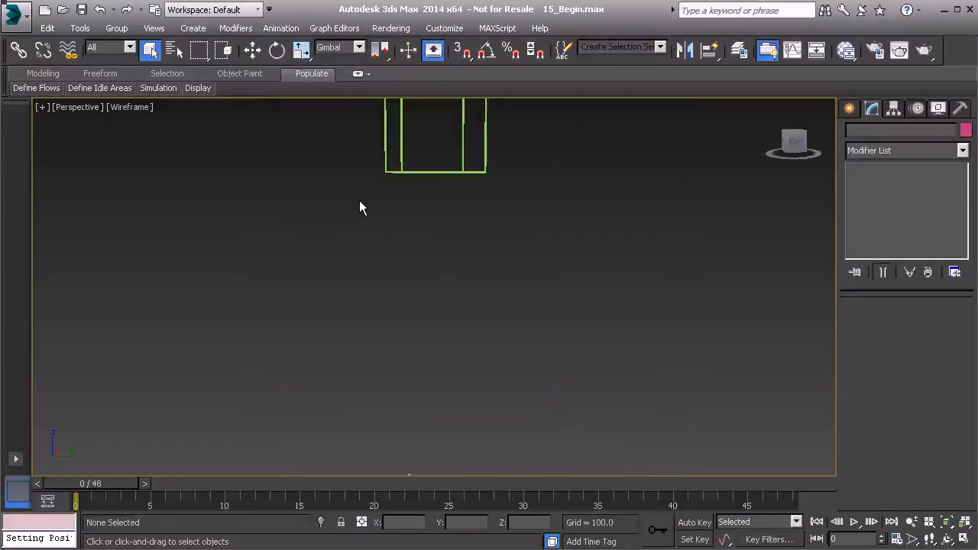
pyautogui.click(422, 176)
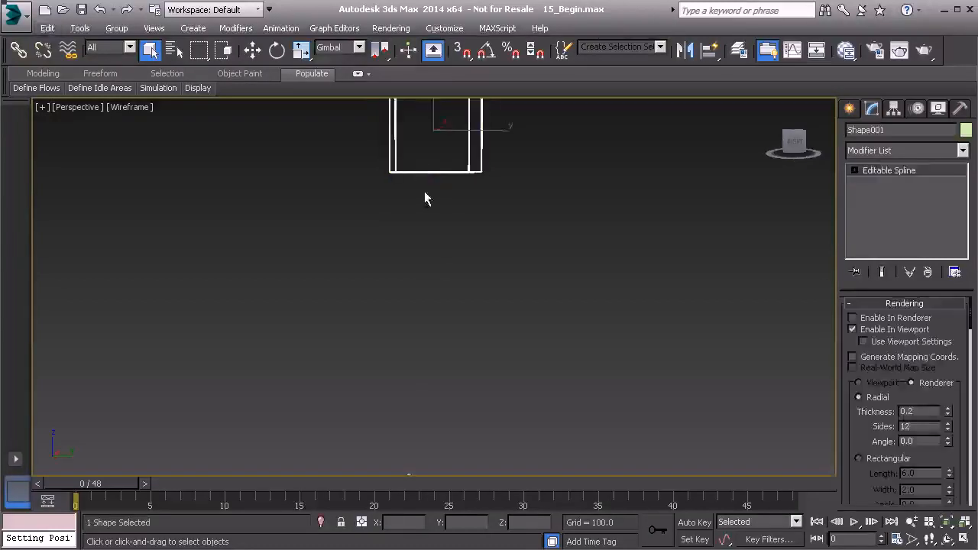
pyautogui.press('w')
pyautogui.moveTo(454, 106); pyautogui.dragTo(446, 253)
# Enter Shape001's vertex level and marquee-select all of its vertices
pyautogui.scroll(-1, 445, 253)
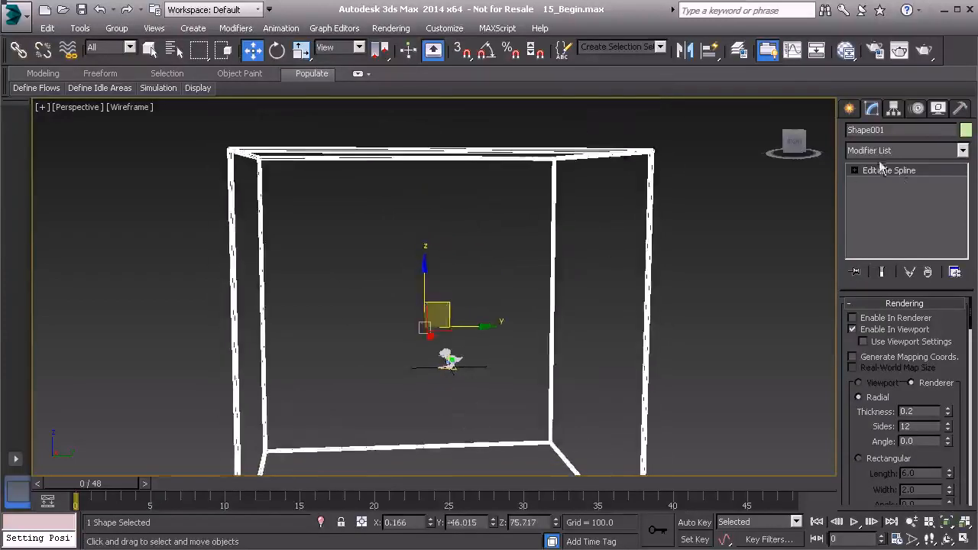
pyautogui.click(901, 175)
pyautogui.keyDown('alt'); pyautogui.moveTo(507, 220); pyautogui.dragTo(504, 234, button='middle'); pyautogui.keyUp('alt')
pyautogui.scroll(-5, 504, 234)
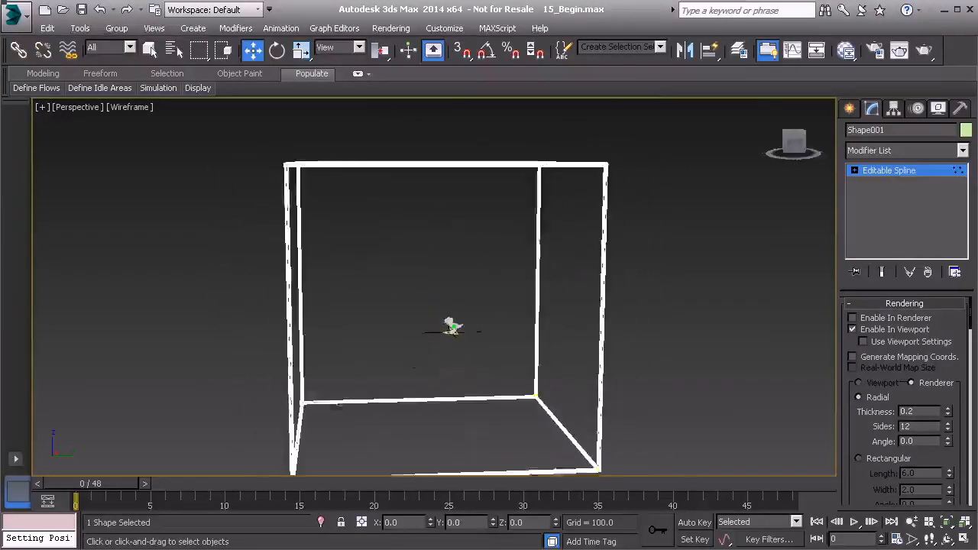
pyautogui.moveTo(213, 124); pyautogui.dragTo(360, 205)
pyautogui.moveTo(682, 499); pyautogui.dragTo(683, 498)
pyautogui.keyDown('alt'); pyautogui.moveTo(596, 359); pyautogui.dragTo(549, 322, button='middle'); pyautogui.keyUp('alt')
# Uniformly scale the box vertices down to a small cube, undoing an uneven attempt
pyautogui.press('r')
pyautogui.keyDown('alt'); pyautogui.moveTo(463, 215); pyautogui.dragTo(483, 237, button='middle'); pyautogui.keyUp('alt')
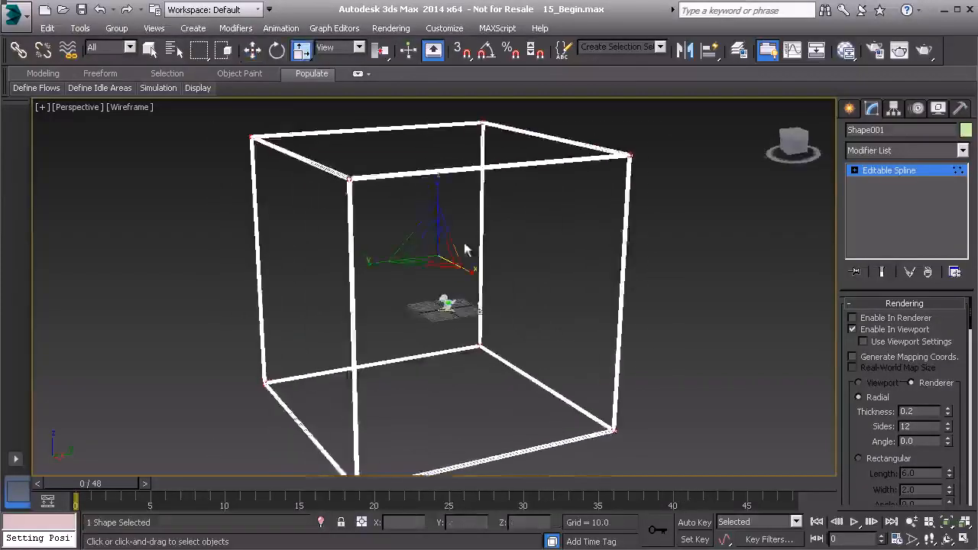
pyautogui.moveTo(430, 241); pyautogui.dragTo(407, 467)
pyautogui.hotkey('ctrl', 'z')
pyautogui.scroll(-1, 399, 306)
pyautogui.moveTo(415, 280); pyautogui.dragTo(390, 317)
# Zoom to the cube and shrink it further to about half its size
pyautogui.keyDown('alt'); pyautogui.moveTo(463, 308); pyautogui.dragTo(425, 301, button='middle'); pyautogui.keyUp('alt')
pyautogui.keyDown('alt'); pyautogui.moveTo(467, 259); pyautogui.dragTo(421, 257, button='middle'); pyautogui.keyUp('alt')
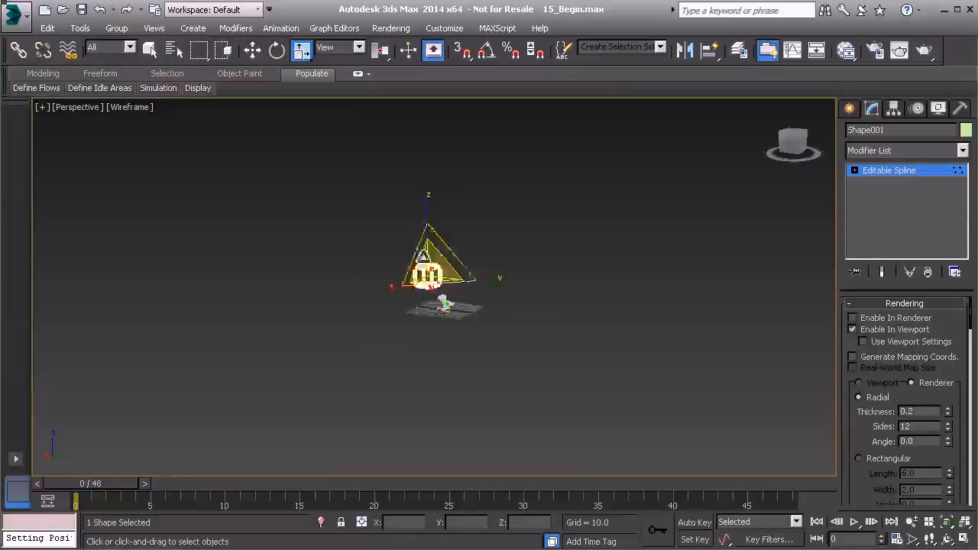
pyautogui.press('z')
pyautogui.moveTo(469, 293)
pyautogui.keyDown('alt'); pyautogui.mouseDown(button='middle')
pyautogui.moveTo(454, 301)
pyautogui.moveTo(486, 304)
pyautogui.moveTo(455, 299)
pyautogui.mouseUp(button='middle'); pyautogui.keyUp('alt')
pyautogui.scroll(-3, 486, 304)
pyautogui.scroll(-2, 488, 307)
pyautogui.moveTo(428, 244); pyautogui.dragTo(383, 352)
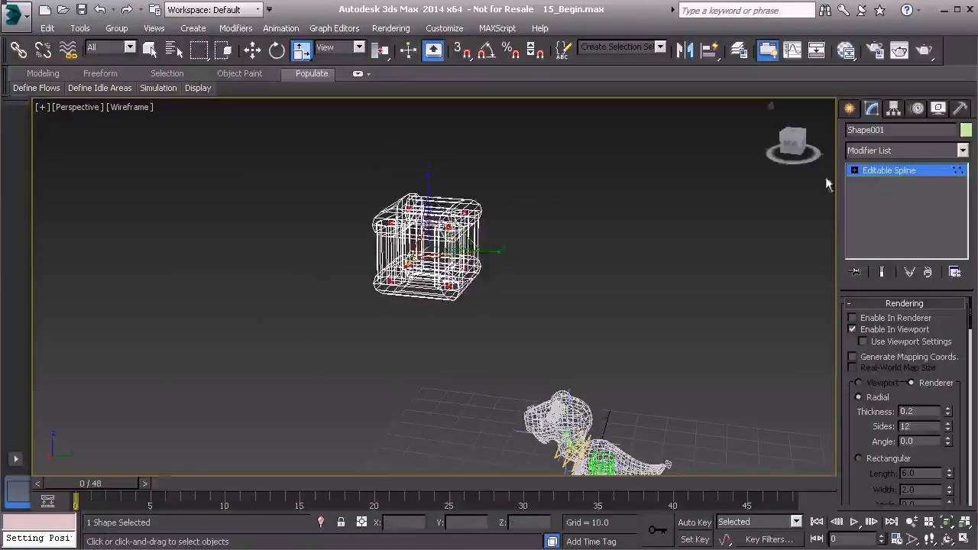
# Reset Shape001's XForm and collapse its modifier stack from the Utilities panel
pyautogui.click(868, 172)
pyautogui.click(963, 108)
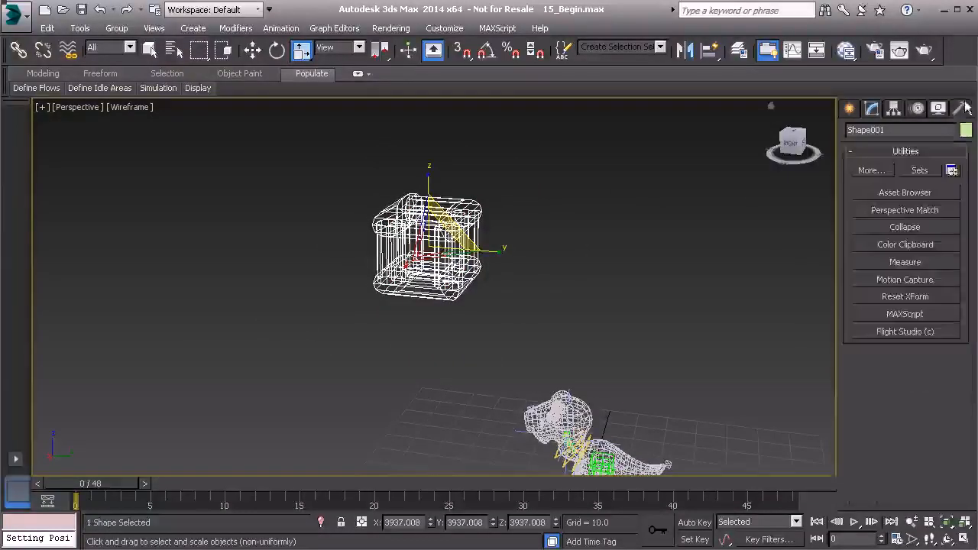
pyautogui.click(905, 297)
pyautogui.click(905, 380)
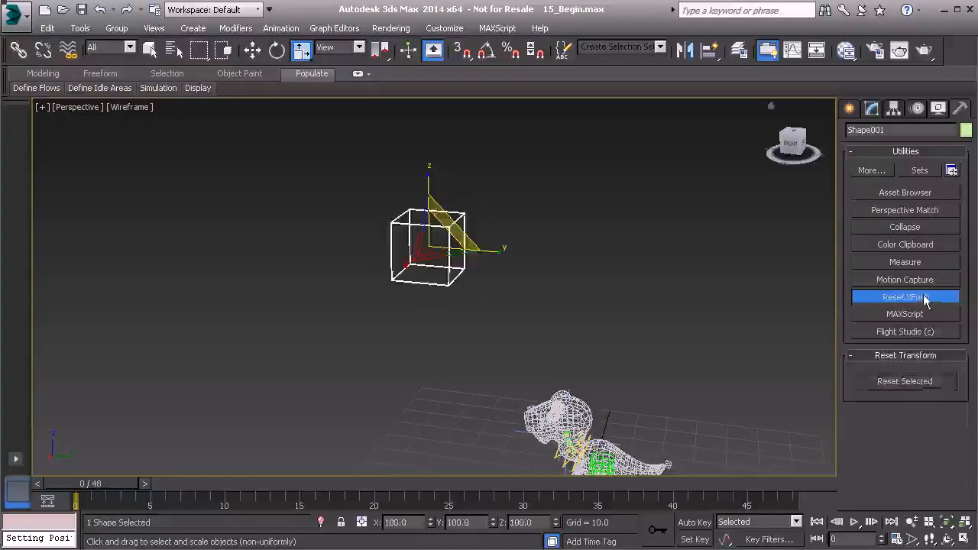
pyautogui.click(905, 228)
pyautogui.click(905, 405)
# Frame the view on the dinosaur's head and start the Align tool with Alt+A
pyautogui.keyDown('alt'); pyautogui.moveTo(549, 323); pyautogui.dragTo(563, 356, button='middle'); pyautogui.keyUp('alt')
pyautogui.scroll(2, 572, 312)
pyautogui.moveTo(574, 312); pyautogui.dragTo(549, 214, button='middle')
pyautogui.scroll(7, 534, 281)
pyautogui.moveTo(548, 349); pyautogui.dragTo(510, 275, button='middle')
pyautogui.hotkey('alt', 'a')
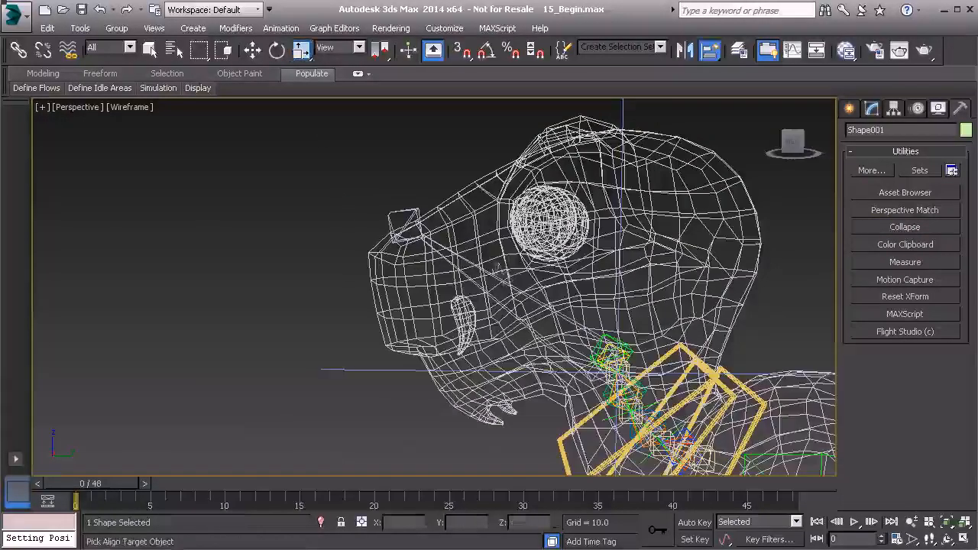
# Align the box shape to the dinosaur's head bone
pyautogui.click(498, 276)
pyautogui.moveTo(604, 303); pyautogui.dragTo(496, 273, button='middle')
pyautogui.scroll(-4, 503, 240)
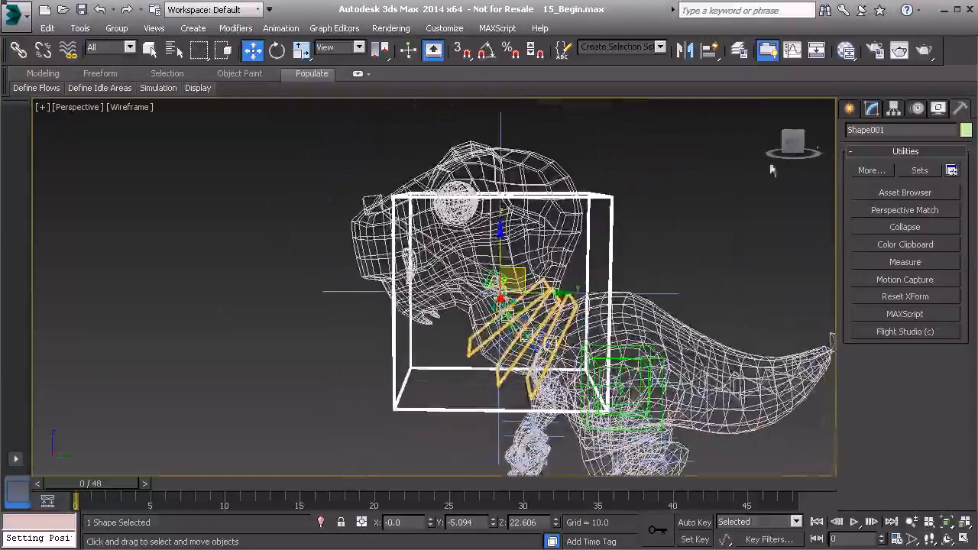
# Select all the box's vertices and move them up to surround the head
pyautogui.click(872, 110)
pyautogui.click(906, 171)
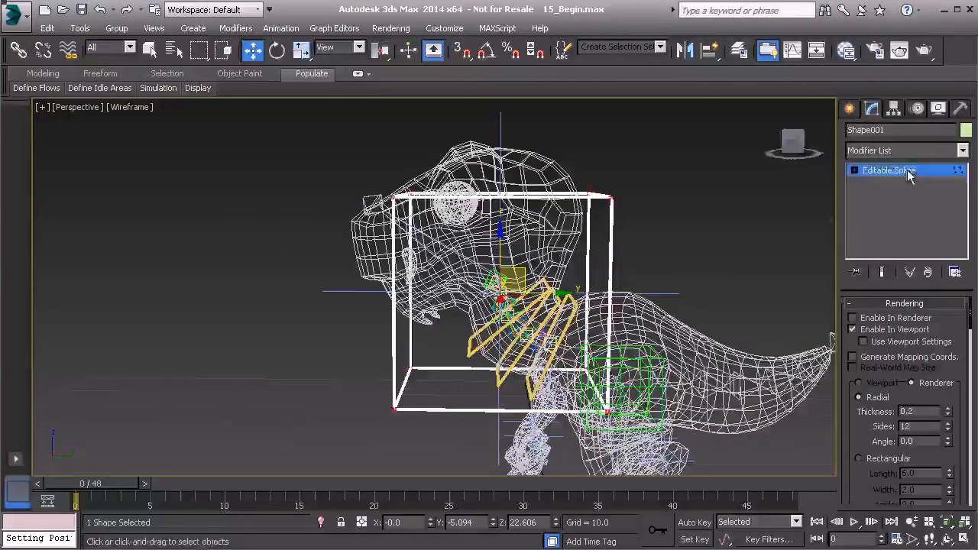
pyautogui.keyDown('alt'); pyautogui.moveTo(686, 280); pyautogui.dragTo(610, 271, button='middle'); pyautogui.keyUp('alt')
pyautogui.keyDown('alt'); pyautogui.moveTo(486, 236); pyautogui.dragTo(481, 247, button='middle'); pyautogui.keyUp('alt')
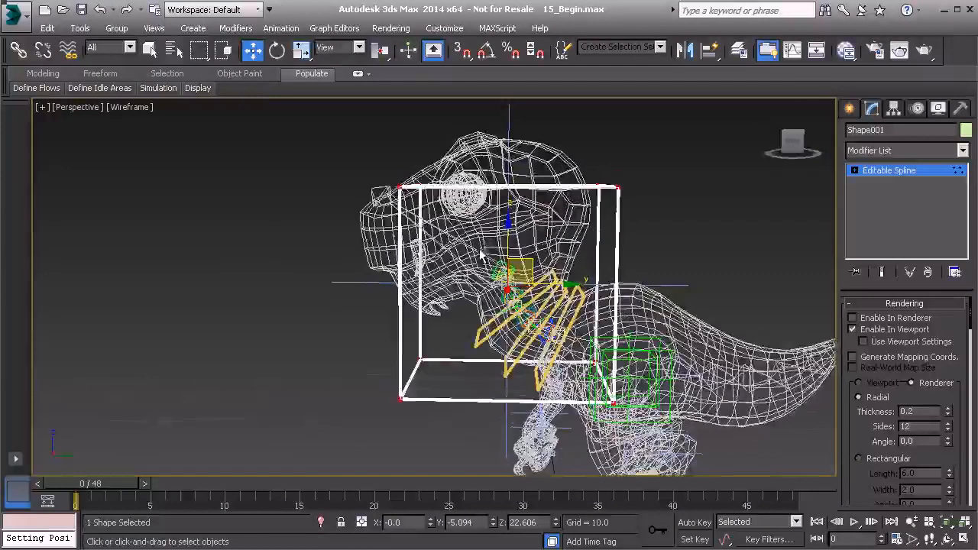
pyautogui.moveTo(350, 157); pyautogui.dragTo(677, 425)
pyautogui.moveTo(643, 391); pyautogui.dragTo(634, 429, button='middle')
pyautogui.moveTo(512, 300); pyautogui.dragTo(466, 244)
pyautogui.keyDown('alt'); pyautogui.moveTo(466, 244); pyautogui.dragTo(467, 272, button='middle'); pyautogui.keyUp('alt')
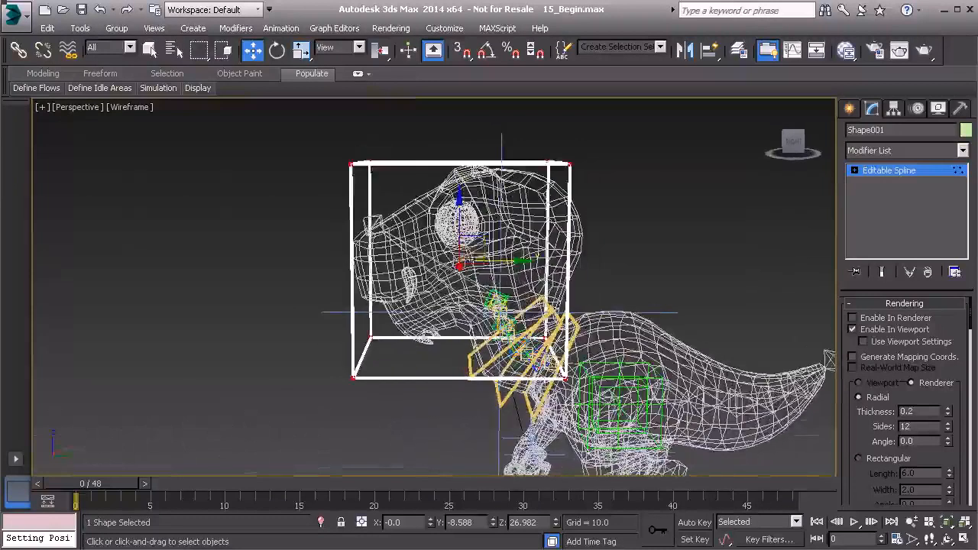
# Rotate the box vertices counter-clockwise, about 17° and then further, to follow the head's tilt
pyautogui.press('e')
pyautogui.moveTo(497, 222); pyautogui.dragTo(479, 205)
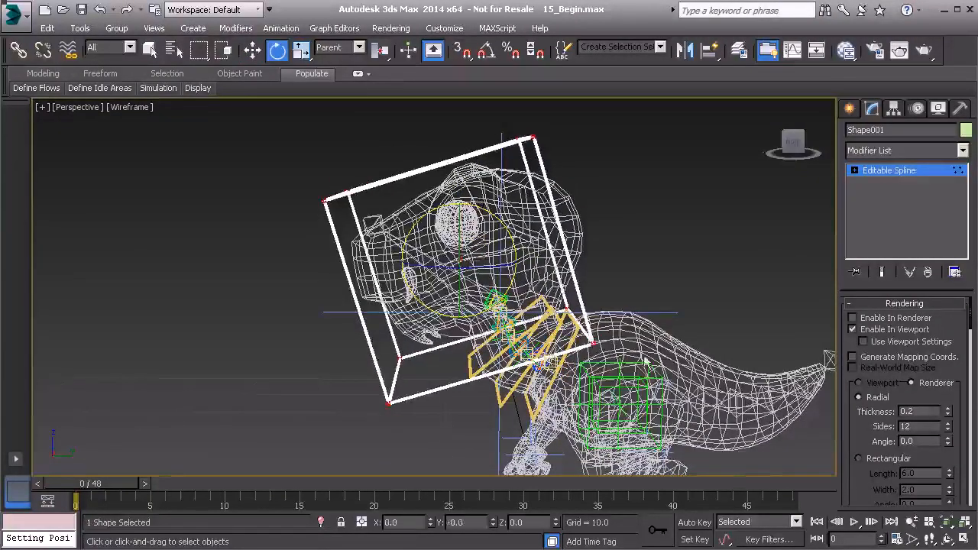
pyautogui.moveTo(523, 291)
pyautogui.keyDown('alt'); pyautogui.mouseDown(button='middle')
pyautogui.moveTo(567, 295)
pyautogui.moveTo(526, 285)
pyautogui.mouseUp(button='middle'); pyautogui.keyUp('alt')
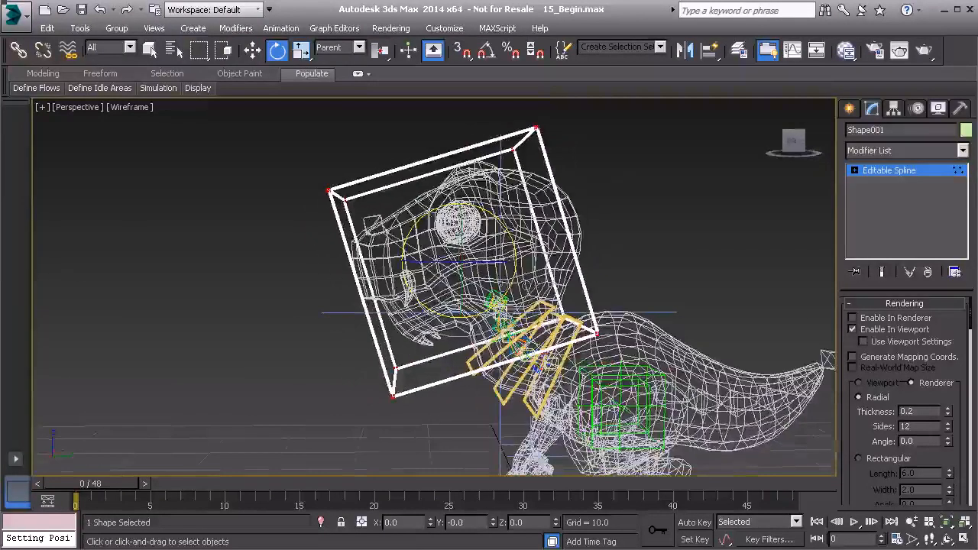
pyautogui.moveTo(504, 225); pyautogui.dragTo(499, 218)
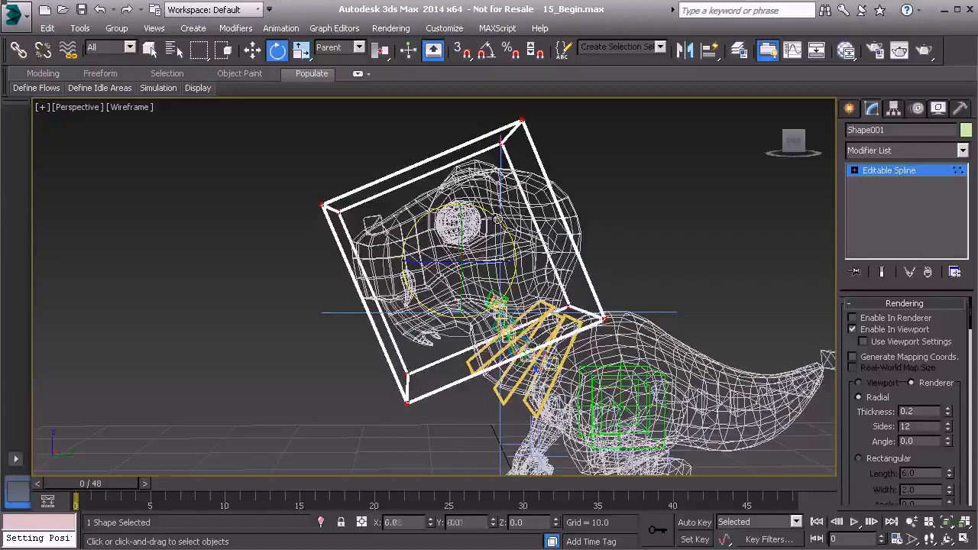
pyautogui.press('w')
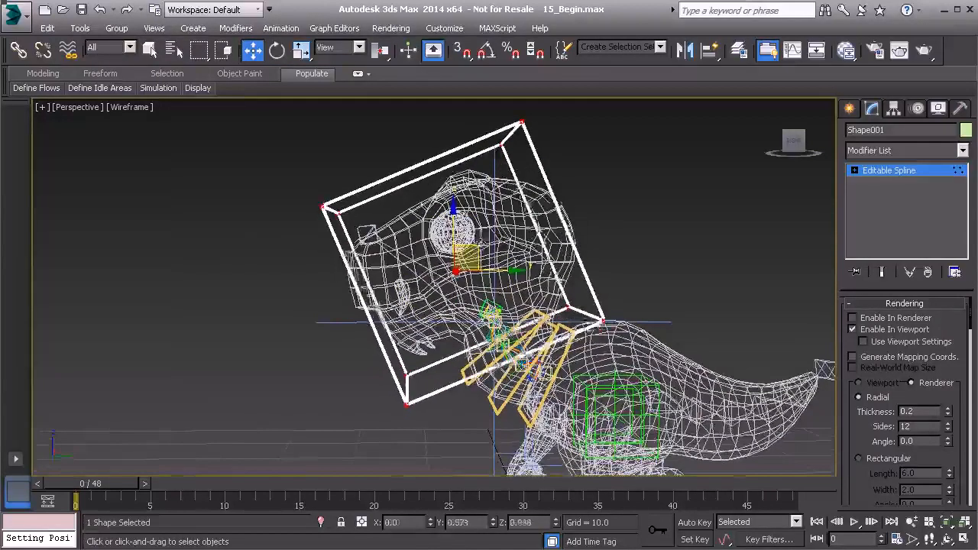
pyautogui.keyDown('alt'); pyautogui.moveTo(482, 244); pyautogui.dragTo(462, 276, button='middle'); pyautogui.keyUp('alt')
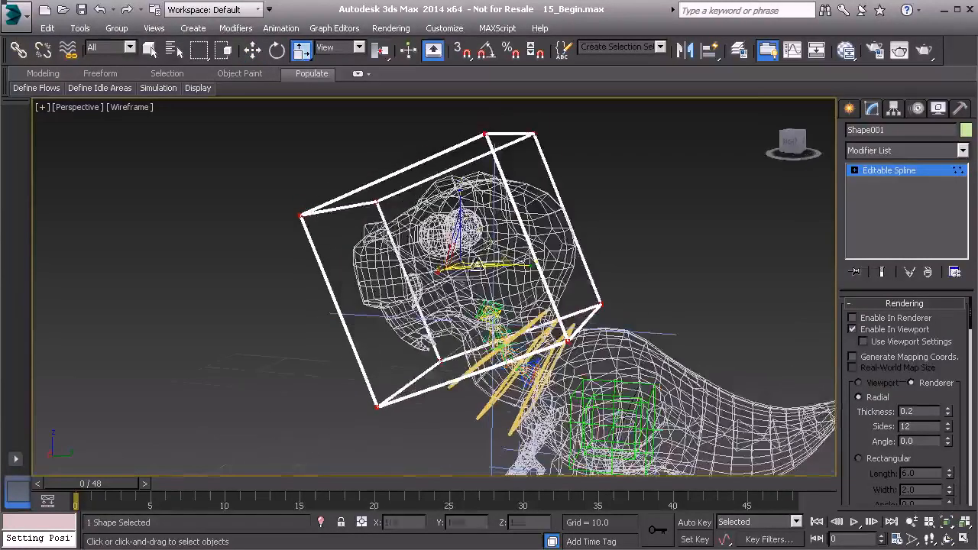
# Shrink the box to about 74% and pull its top vertex up and right
pyautogui.moveTo(461, 241); pyautogui.dragTo(460, 271)
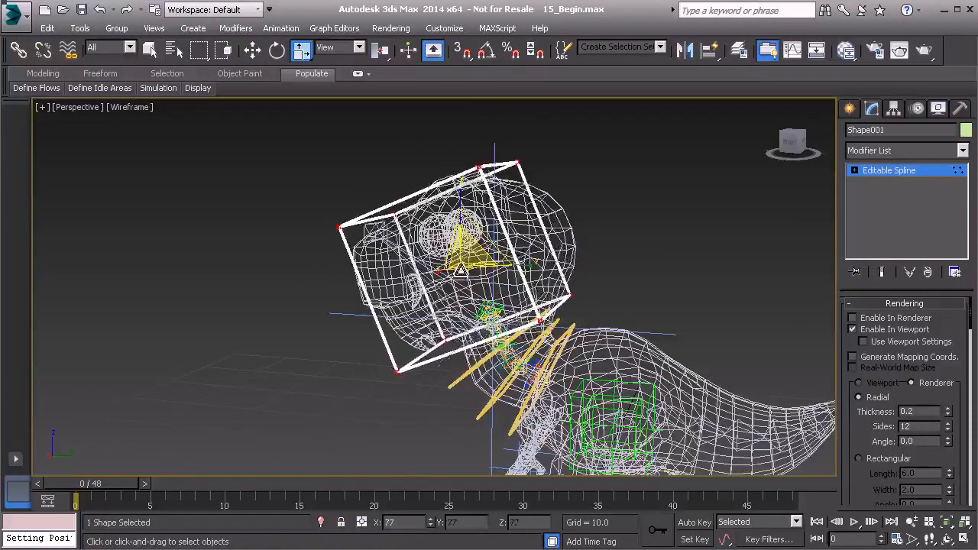
pyautogui.keyDown('alt'); pyautogui.moveTo(487, 222); pyautogui.dragTo(472, 219, button='middle'); pyautogui.keyUp('alt')
pyautogui.moveTo(600, 218); pyautogui.dragTo(601, 219)
pyautogui.keyDown('alt'); pyautogui.moveTo(601, 219); pyautogui.dragTo(511, 244, button='middle'); pyautogui.keyUp('alt')
pyautogui.press('w')
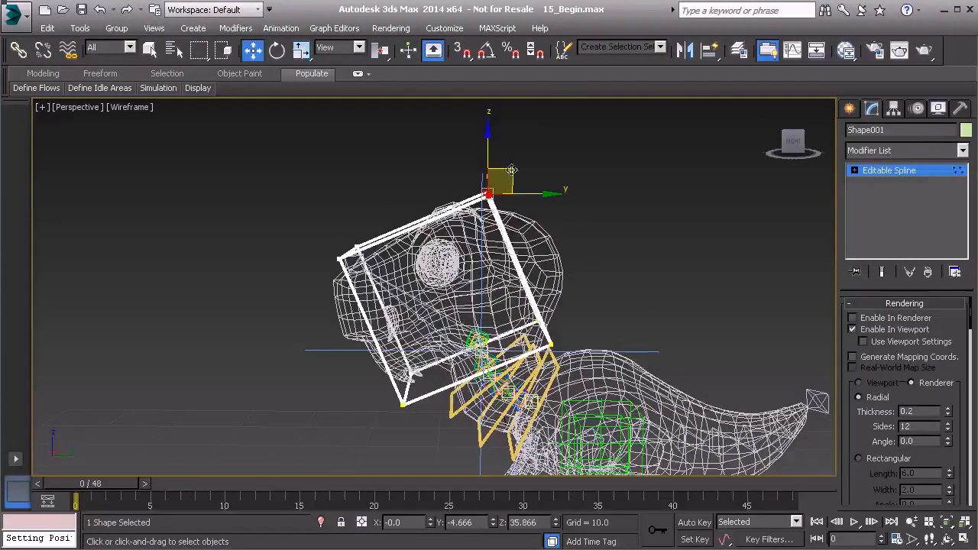
pyautogui.moveTo(511, 170); pyautogui.dragTo(539, 140)
pyautogui.moveTo(502, 180); pyautogui.dragTo(543, 145)
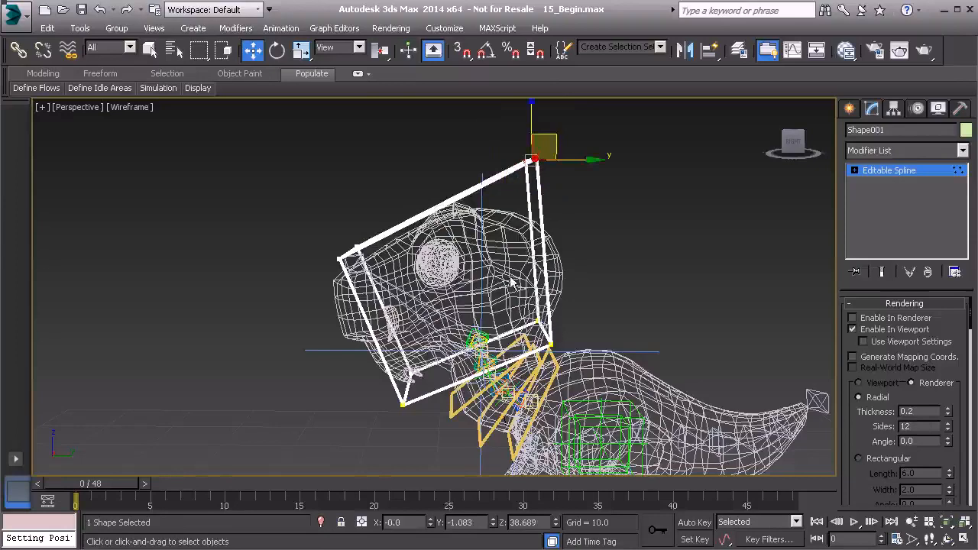
# Move the lower-right vertex up-right and the upper-left corner points down-left
pyautogui.click(550, 343)
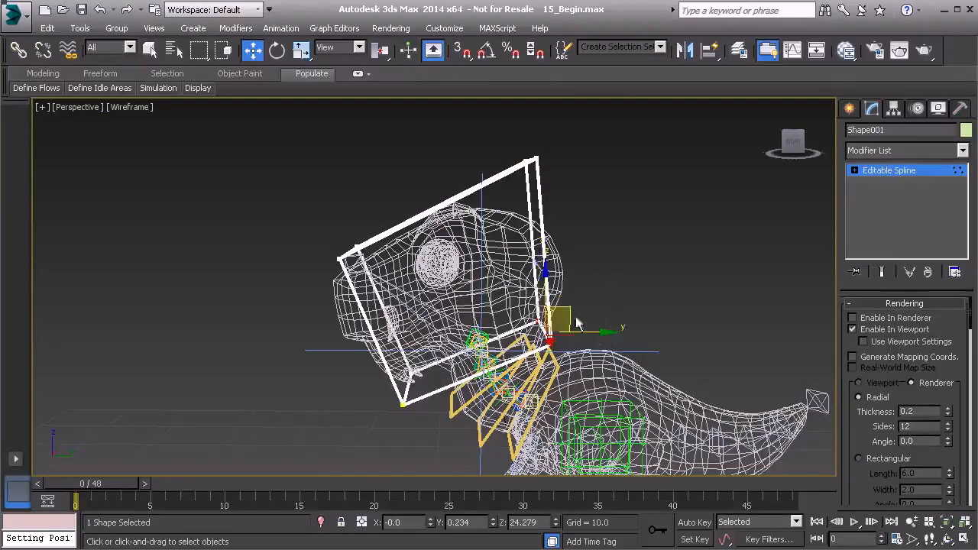
pyautogui.moveTo(563, 310); pyautogui.dragTo(582, 297)
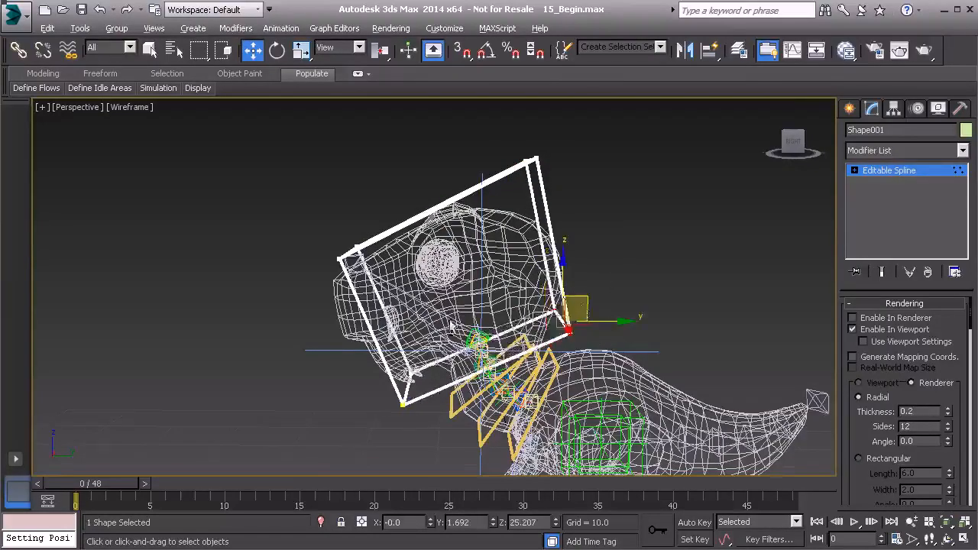
pyautogui.keyDown('alt'); pyautogui.moveTo(425, 361); pyautogui.dragTo(418, 337, button='middle'); pyautogui.keyUp('alt')
pyautogui.moveTo(373, 296); pyautogui.dragTo(374, 299)
pyautogui.keyDown('alt'); pyautogui.moveTo(374, 299); pyautogui.dragTo(370, 302, button='middle'); pyautogui.keyUp('alt')
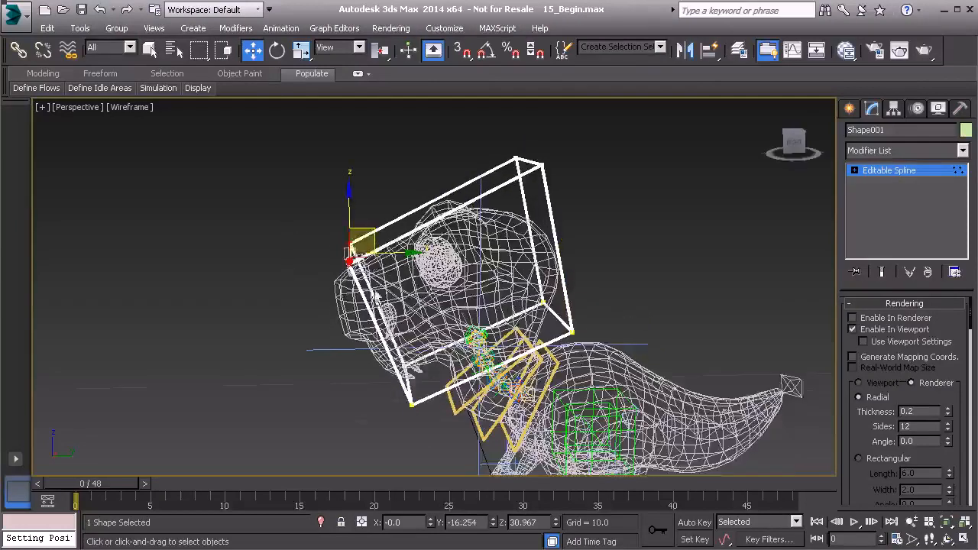
pyautogui.moveTo(374, 239); pyautogui.dragTo(380, 321)
pyautogui.keyDown('alt'); pyautogui.moveTo(379, 321); pyautogui.dragTo(372, 274, button='middle'); pyautogui.keyUp('alt')
pyautogui.moveTo(344, 287); pyautogui.dragTo(329, 299)
# Move the box's bottom front corner points to the left
pyautogui.moveTo(377, 356); pyautogui.dragTo(434, 412)
pyautogui.keyDown('alt'); pyautogui.moveTo(434, 411); pyautogui.dragTo(434, 392, button='middle'); pyautogui.keyUp('alt')
pyautogui.moveTo(430, 369); pyautogui.dragTo(415, 373)
pyautogui.moveTo(415, 372)
pyautogui.keyDown('alt'); pyautogui.mouseDown(button='middle')
pyautogui.moveTo(478, 367)
pyautogui.moveTo(402, 374)
pyautogui.mouseUp(button='middle'); pyautogui.keyUp('alt')
# Scale the four front corner points inward to taper the box into a wedge
pyautogui.moveTo(268, 265); pyautogui.dragTo(349, 347)
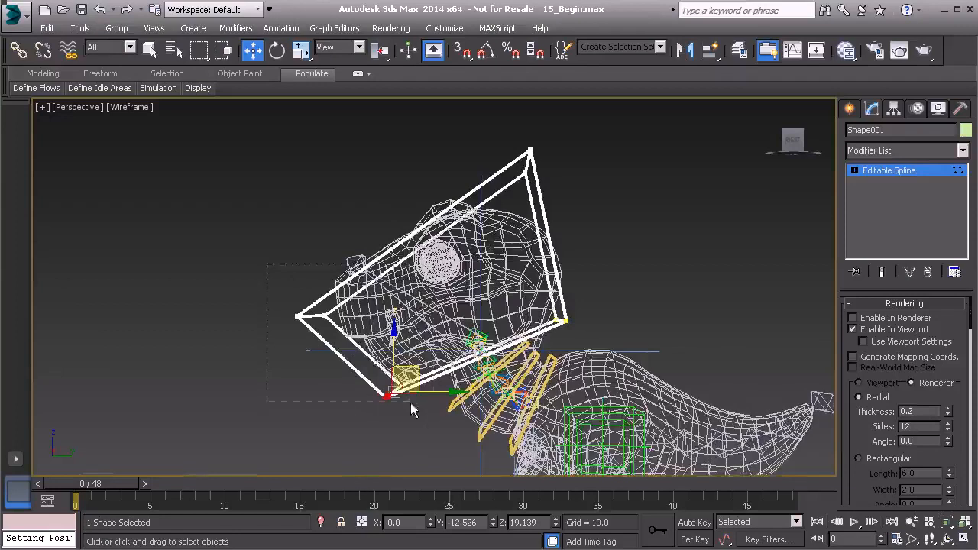
pyautogui.moveTo(423, 418); pyautogui.dragTo(423, 418)
pyautogui.keyDown('alt'); pyautogui.moveTo(423, 418); pyautogui.dragTo(489, 367, button='middle'); pyautogui.keyUp('alt')
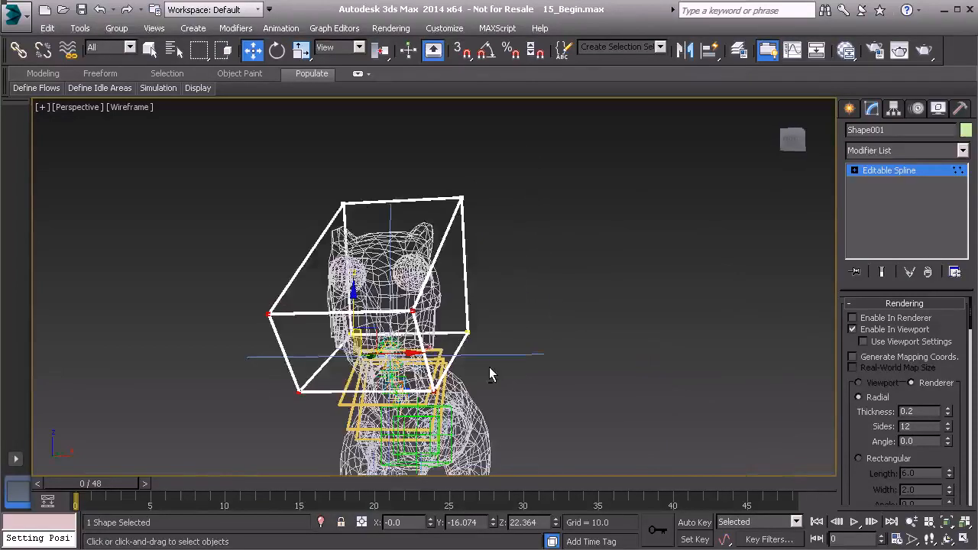
pyautogui.press('r')
pyautogui.moveTo(358, 360); pyautogui.dragTo(360, 373)
pyautogui.keyDown('alt'); pyautogui.moveTo(362, 375); pyautogui.dragTo(787, 189, button='middle'); pyautogui.keyUp('alt')
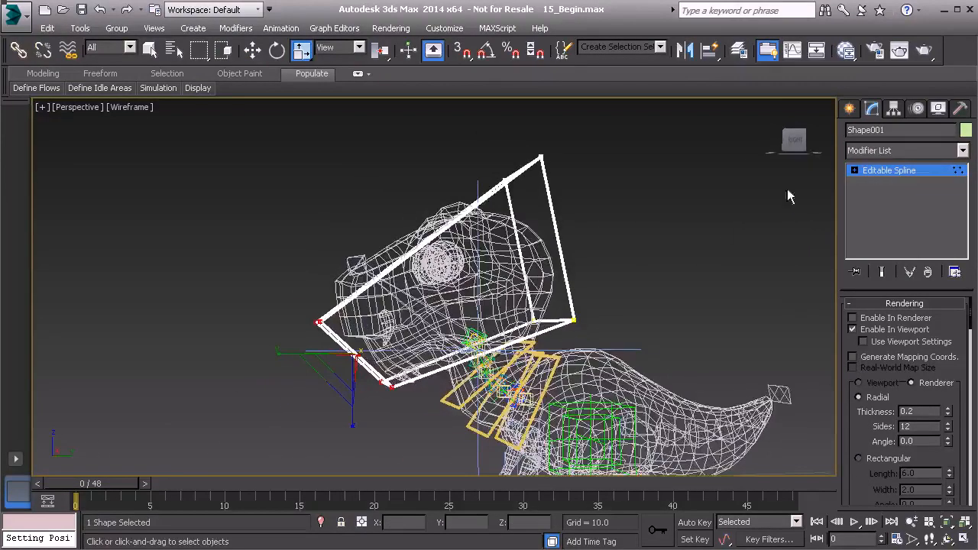
# Exit vertex mode, rename Shape001 to Anim_Head_FK01, and activate Select and Link
pyautogui.click(885, 176)
pyautogui.moveTo(615, 309)
pyautogui.keyDown('alt'); pyautogui.mouseDown(button='middle')
pyautogui.moveTo(586, 316)
pyautogui.moveTo(600, 297)
pyautogui.mouseUp(button='middle'); pyautogui.keyUp('alt')
pyautogui.keyDown('alt'); pyautogui.moveTo(502, 283); pyautogui.dragTo(539, 270, button='middle'); pyautogui.keyUp('alt')
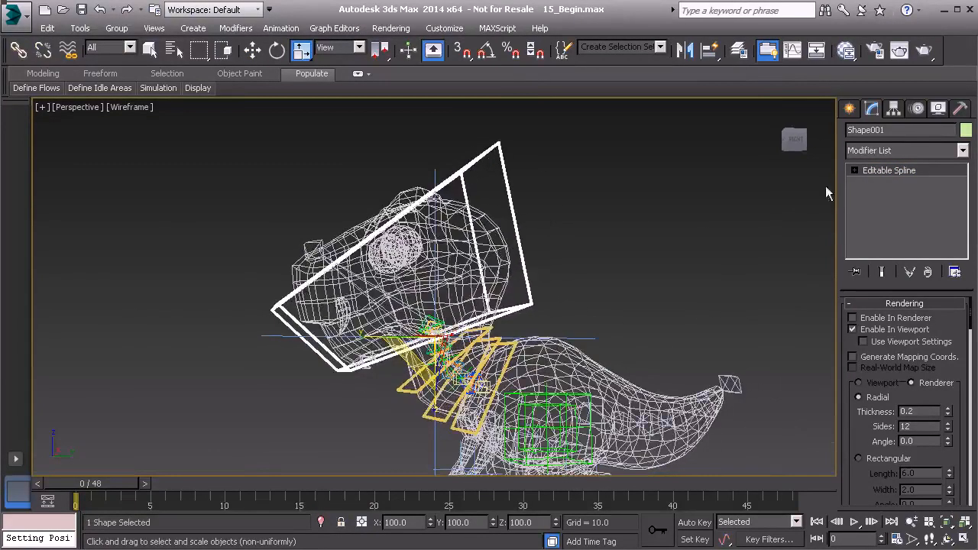
pyautogui.click(895, 128)
pyautogui.write('Anim_Head_FK01')
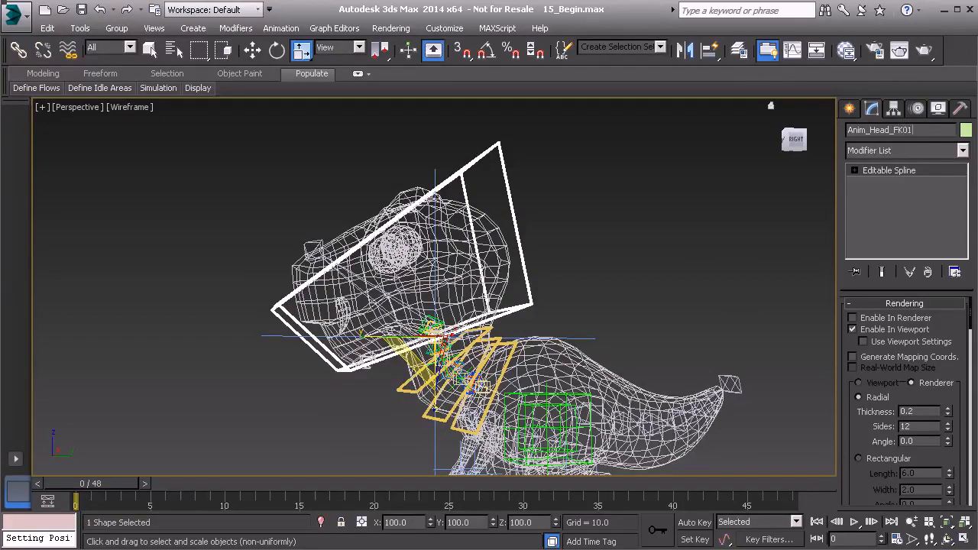
pyautogui.moveTo(471, 277)
pyautogui.keyDown('alt'); pyautogui.mouseDown(button='middle')
pyautogui.moveTo(461, 276)
pyautogui.moveTo(489, 278)
pyautogui.moveTo(443, 280)
pyautogui.moveTo(457, 279)
pyautogui.mouseUp(button='middle'); pyautogui.keyUp('alt')
pyautogui.moveTo(456, 279); pyautogui.dragTo(452, 264, button='middle')
pyautogui.scroll(3, 452, 263)
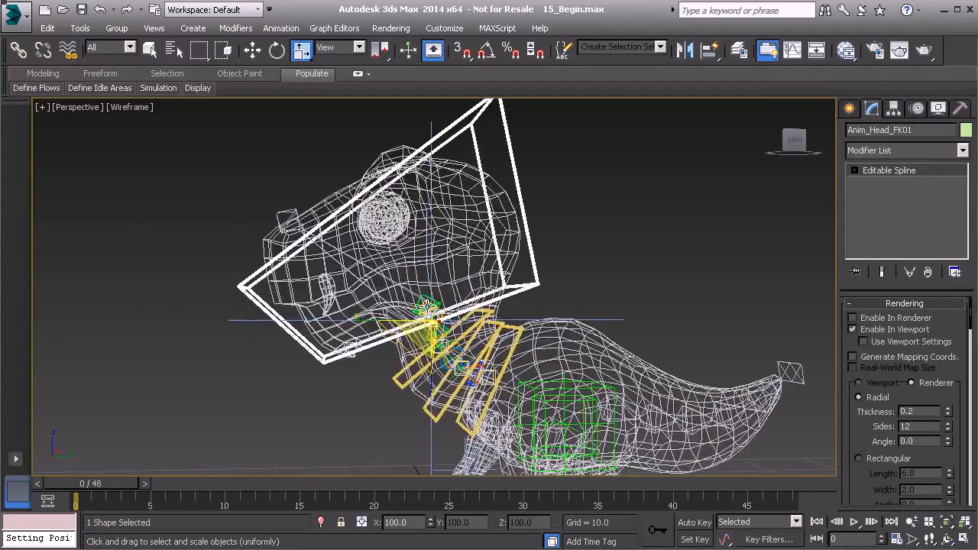
pyautogui.click(17, 50)
pyautogui.keyDown('alt'); pyautogui.moveTo(262, 212); pyautogui.dragTo(304, 321, button='middle'); pyautogui.keyUp('alt')
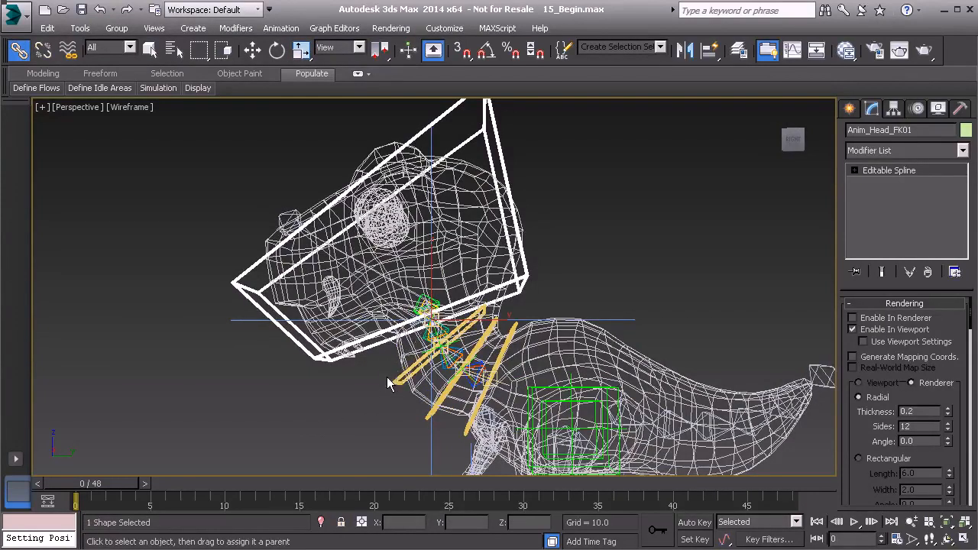
# Apply Freeze Transform to the two control shapes, confirming with Yes
pyautogui.rightClick(237, 368)
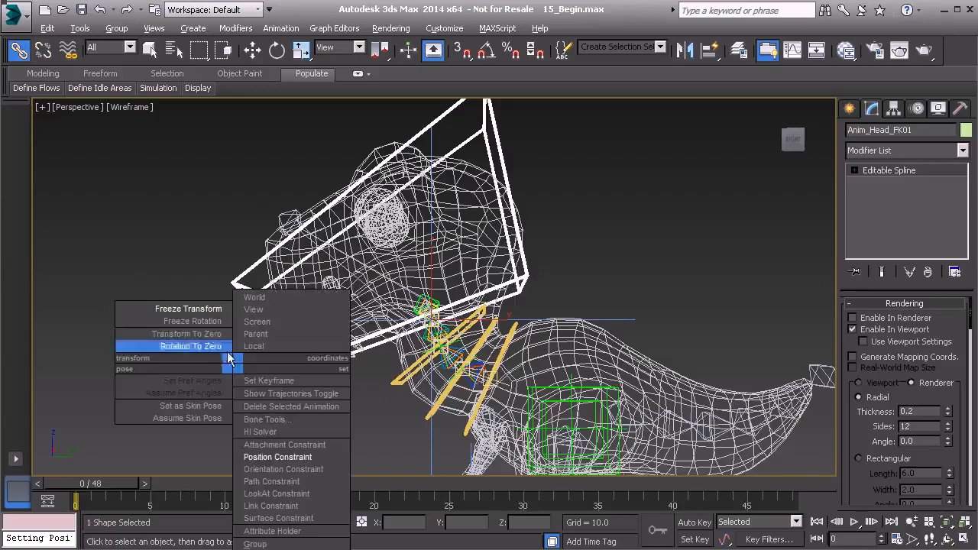
pyautogui.click(202, 309)
pyautogui.click(431, 416)
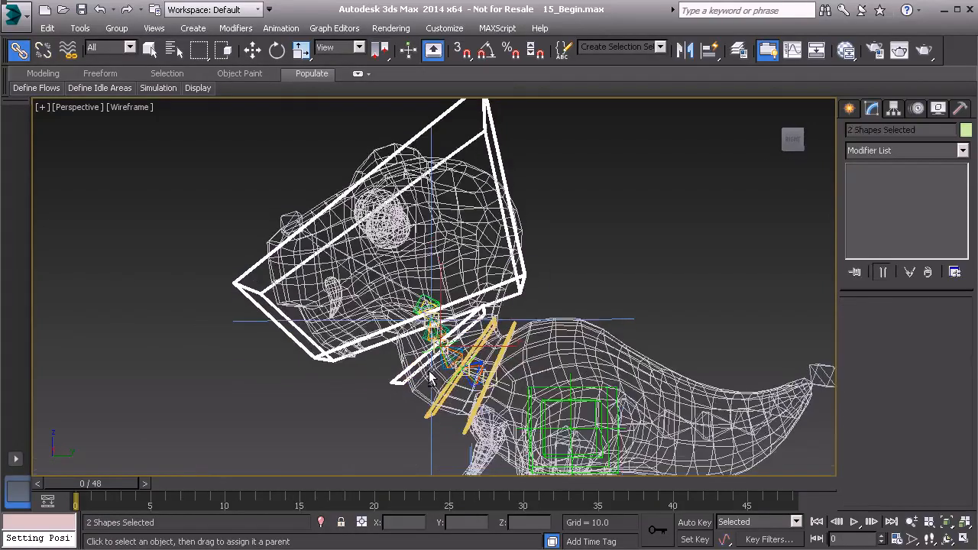
# Test-rotate the controls and Anim_Head_FK01, then open the Layer Manager from Tools
pyautogui.press('e')
pyautogui.moveTo(443, 293); pyautogui.dragTo(531, 274)
pyautogui.click(499, 153)
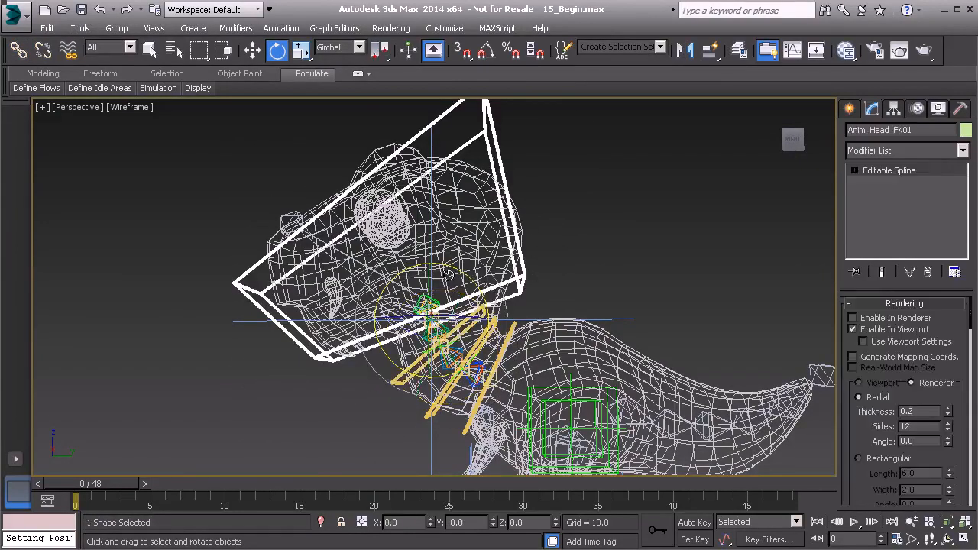
pyautogui.moveTo(457, 270); pyautogui.dragTo(413, 293)
pyautogui.click(80, 28)
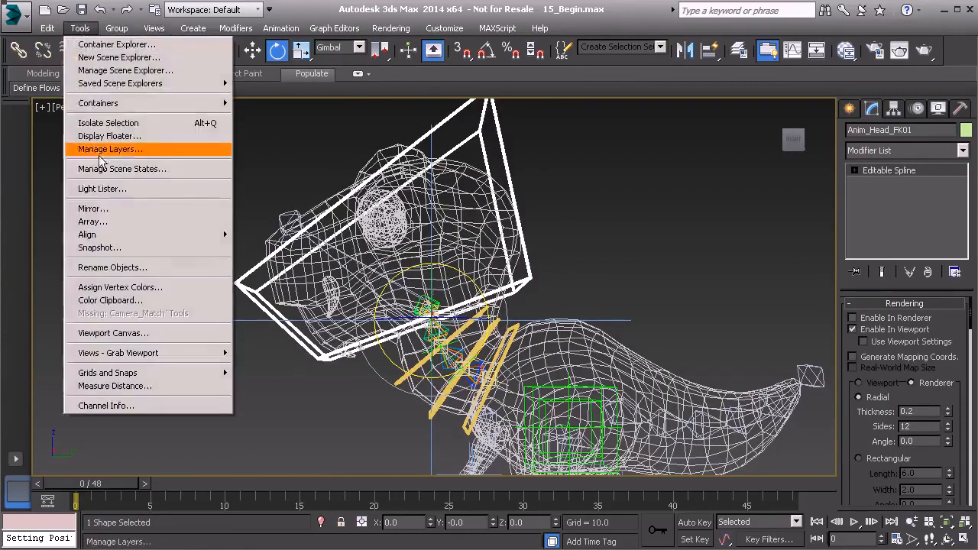
pyautogui.click(103, 152)
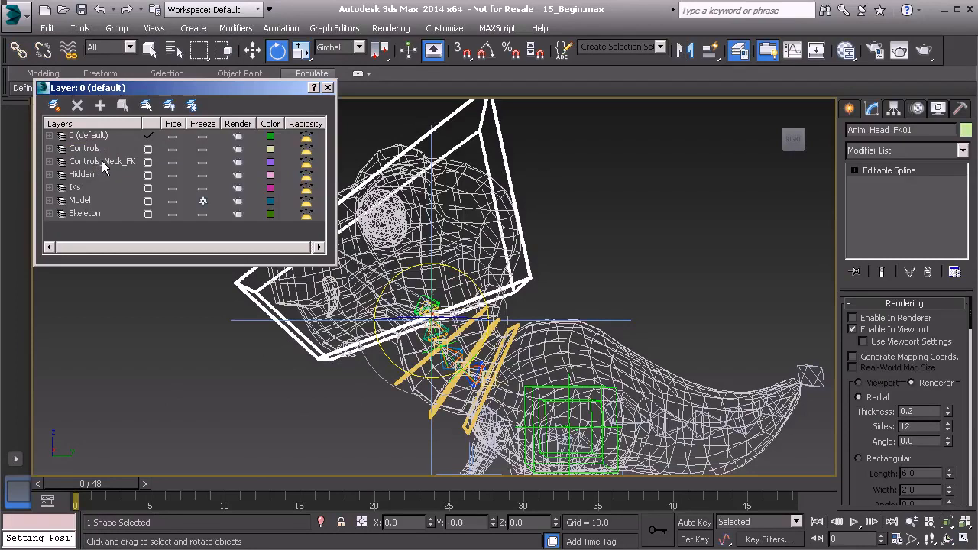
# Add Anim_Head_FK01 to the Controls_Neck_FK layer, close the Layer Manager, and frame the head
pyautogui.click(106, 164)
pyautogui.click(101, 109)
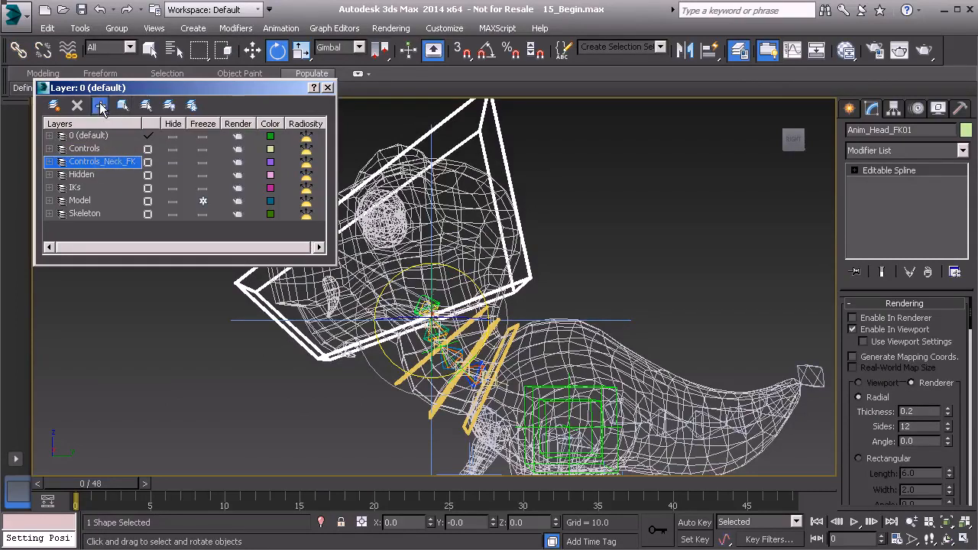
pyautogui.click(329, 88)
pyautogui.keyDown('alt'); pyautogui.moveTo(463, 271); pyautogui.dragTo(387, 279, button='middle'); pyautogui.keyUp('alt')
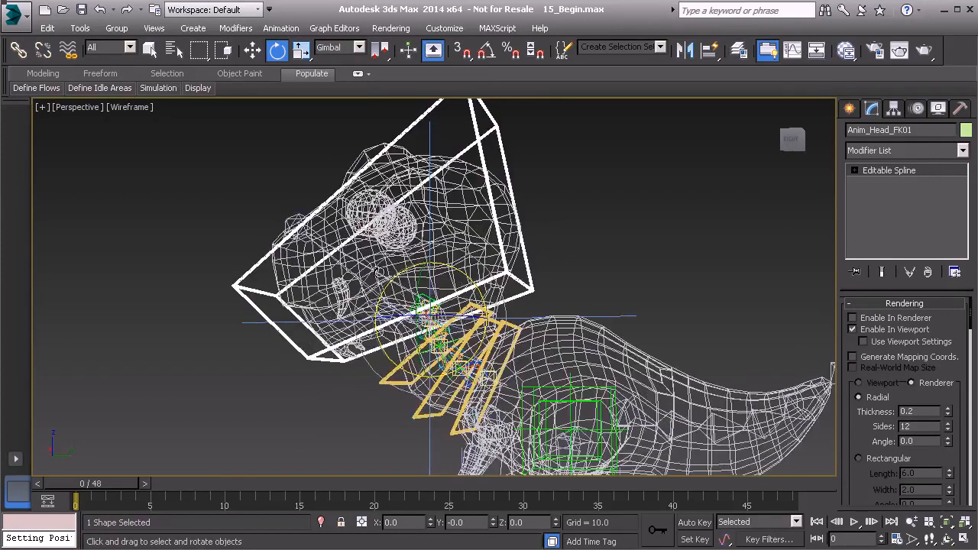
pyautogui.scroll(8, 383, 289)
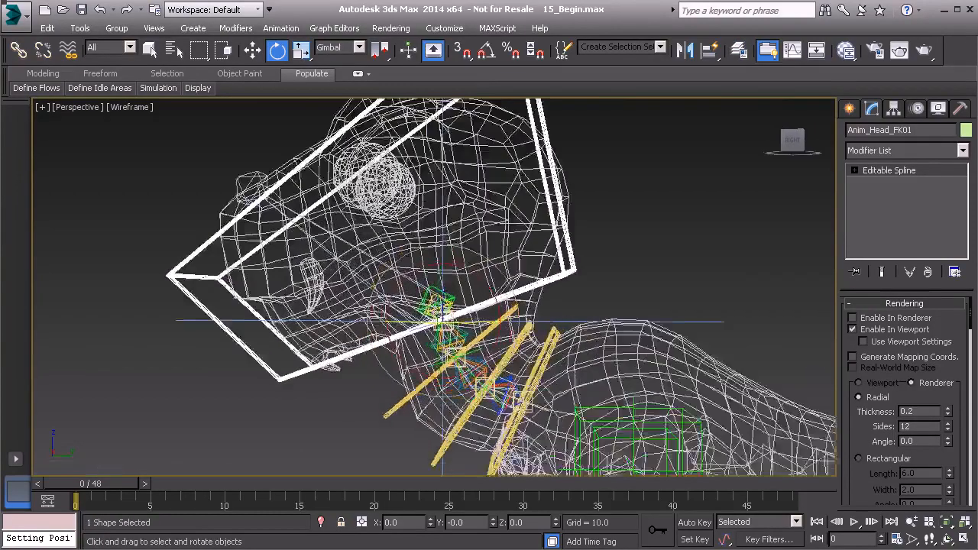
pyautogui.scroll(-4, 405, 301)
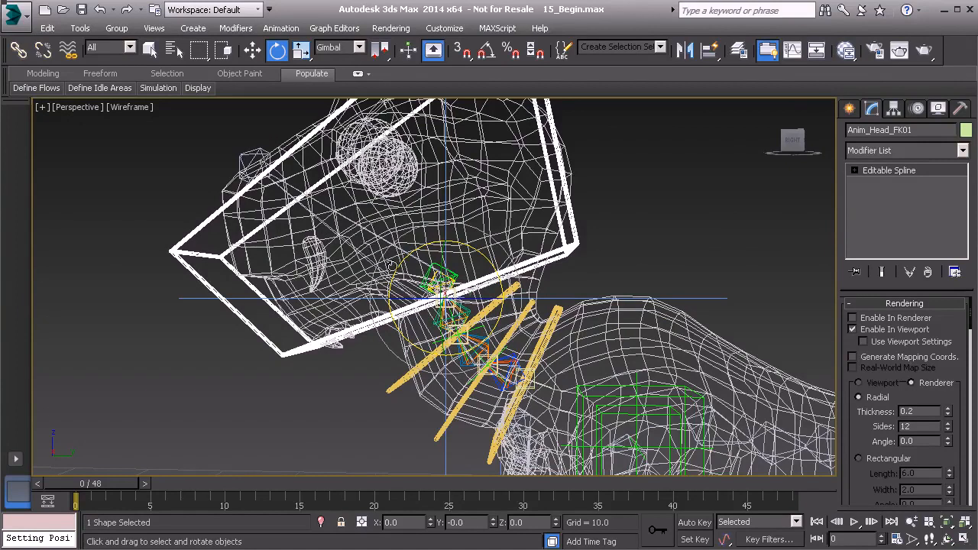
pyautogui.moveTo(388, 272); pyautogui.dragTo(354, 290, button='middle')
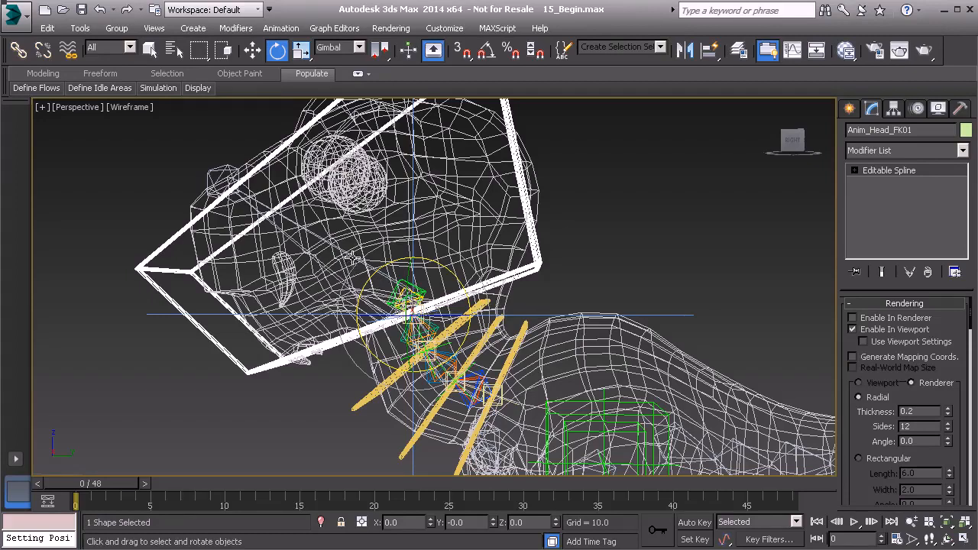
pyautogui.keyDown('alt'); pyautogui.moveTo(339, 267); pyautogui.dragTo(352, 269, button='middle'); pyautogui.keyUp('alt')
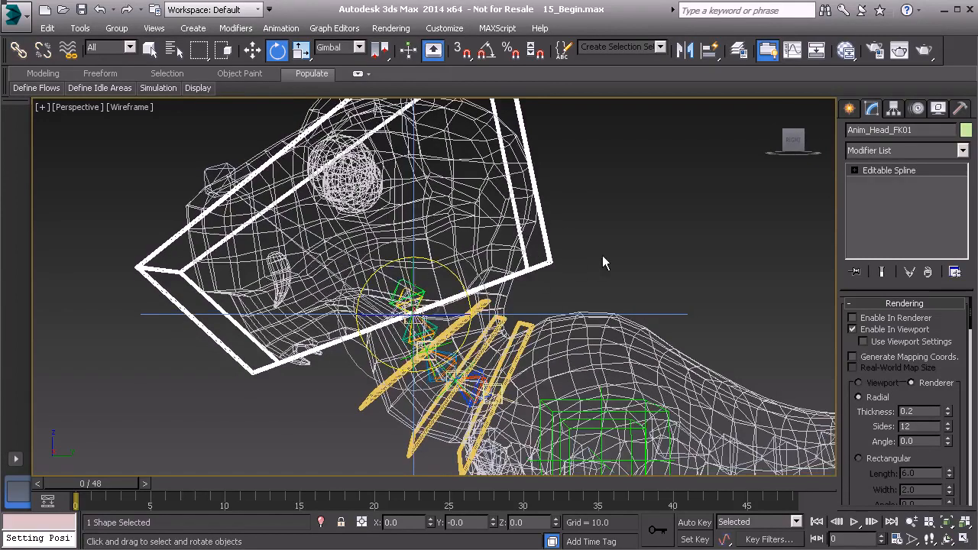
# Create a Point helper in the scene
pyautogui.click(679, 212)
pyautogui.click(850, 109)
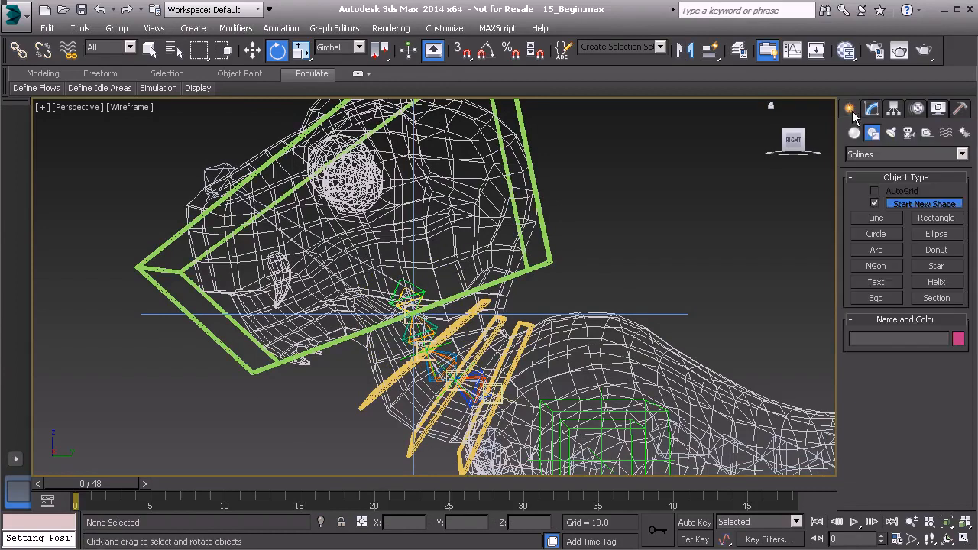
pyautogui.click(927, 133)
pyautogui.click(876, 253)
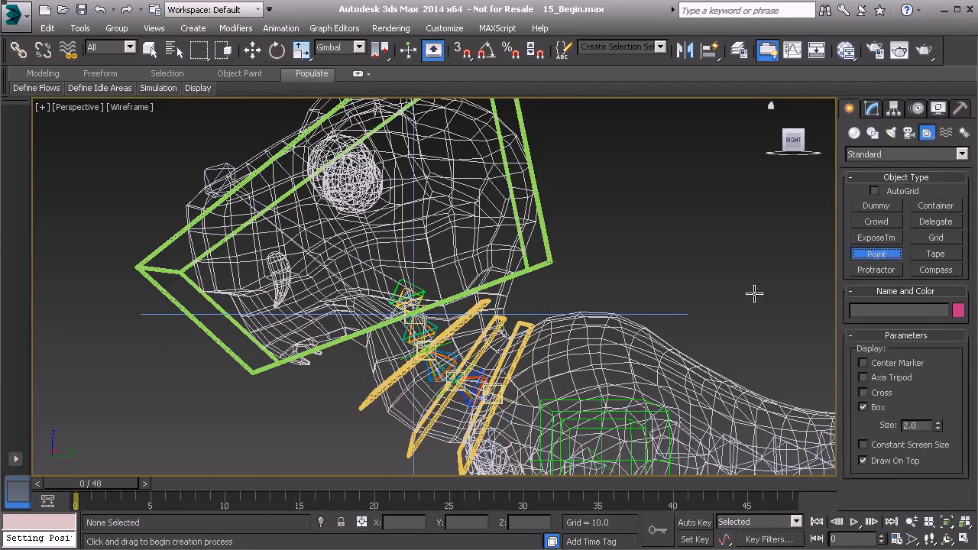
pyautogui.click(299, 426)
pyautogui.rightClick(356, 437)
pyautogui.keyDown('alt'); pyautogui.moveTo(347, 420); pyautogui.dragTo(349, 422, button='middle'); pyautogui.keyUp('alt')
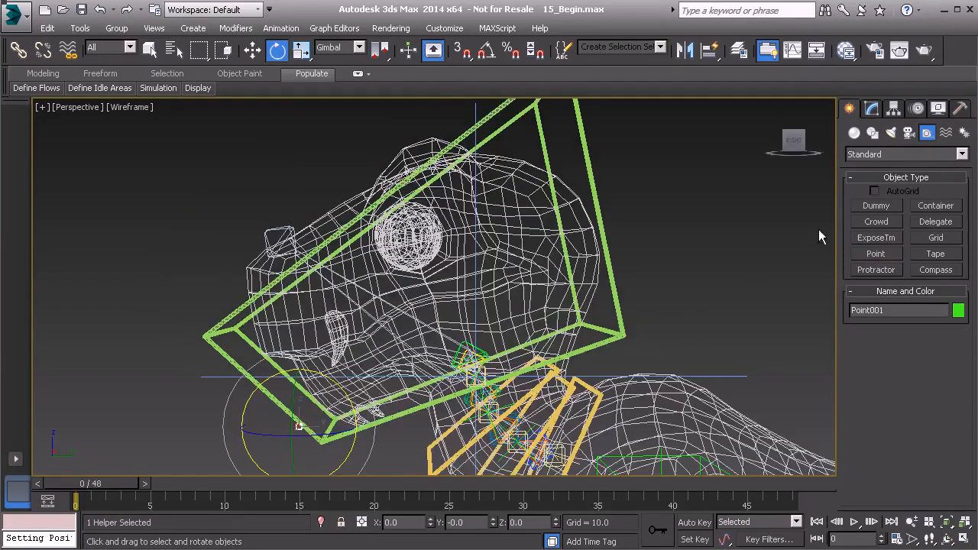
# Set the point helper to display as a cross
pyautogui.click(872, 110)
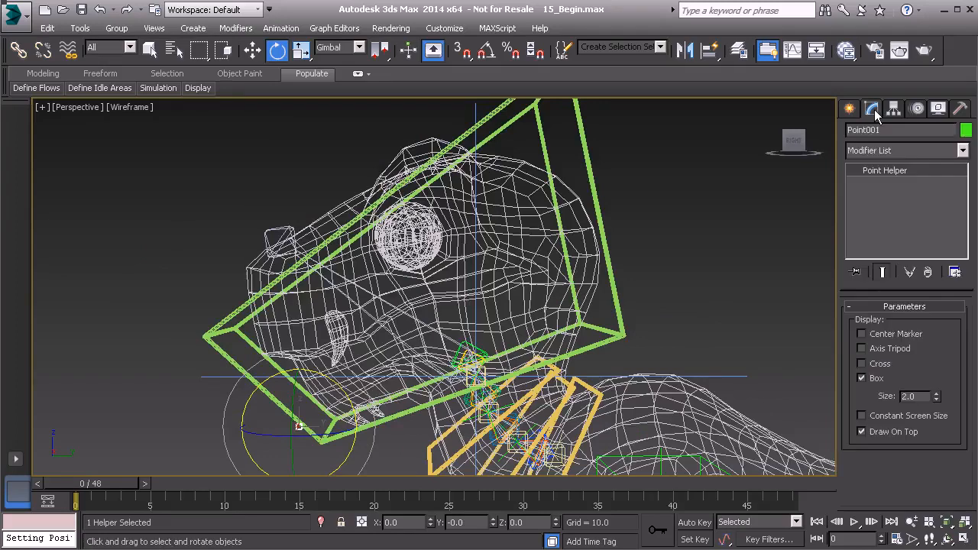
pyautogui.click(862, 377)
pyautogui.keyDown('alt'); pyautogui.moveTo(611, 363); pyautogui.dragTo(573, 350, button='middle'); pyautogui.keyUp('alt')
pyautogui.scroll(2, 474, 326)
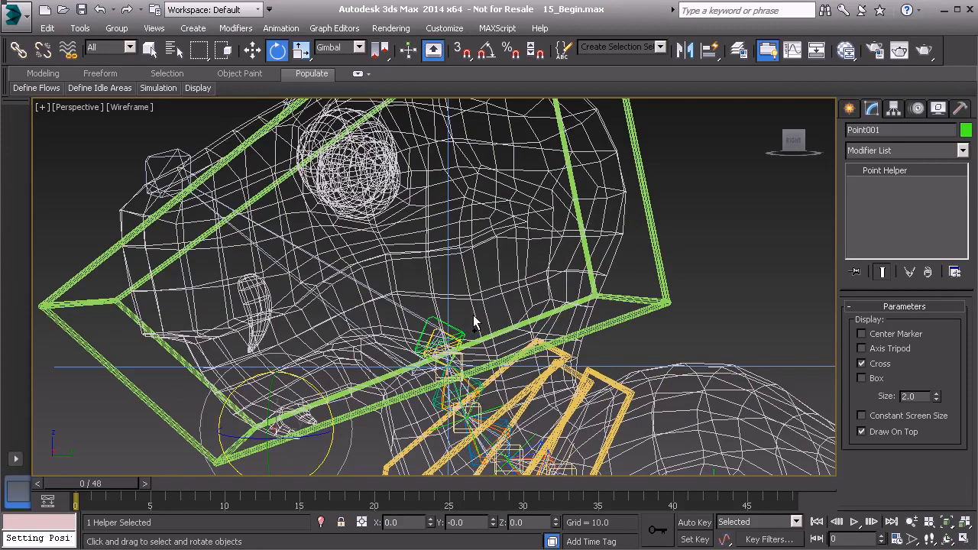
# Align the point's position and orientation to the head bone Bn_Head01
pyautogui.hotkey('alt', 'a')
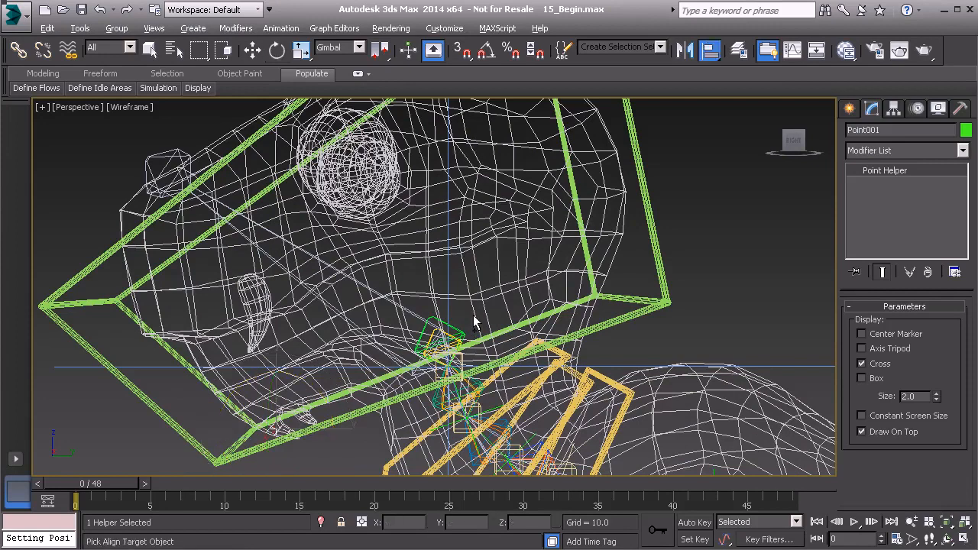
pyautogui.click(413, 313)
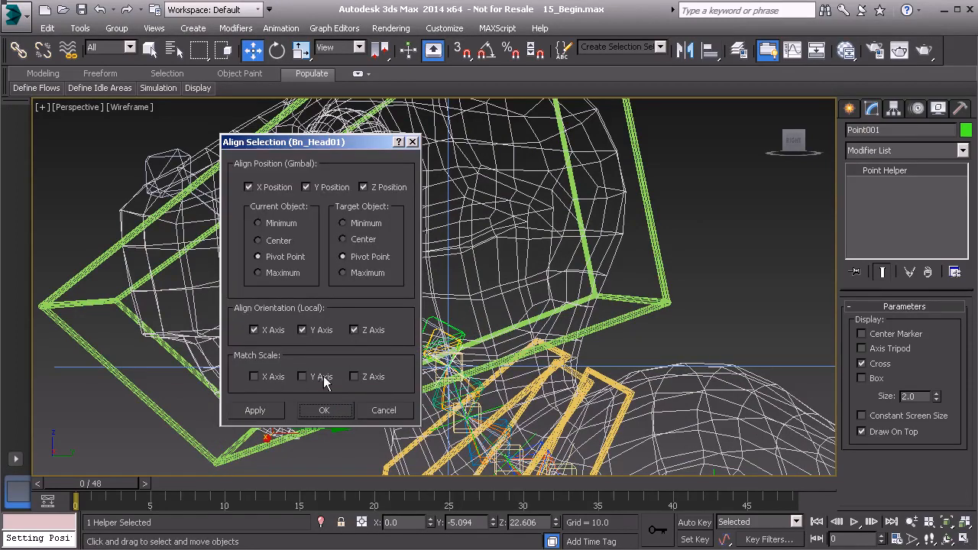
pyautogui.click(326, 410)
pyautogui.keyDown('alt'); pyautogui.moveTo(531, 350); pyautogui.dragTo(428, 345, button='middle'); pyautogui.keyUp('alt')
# Set the point size to 4.64 and rename it PtDrv_Head_FK01
pyautogui.moveTo(936, 397); pyautogui.dragTo(926, 284)
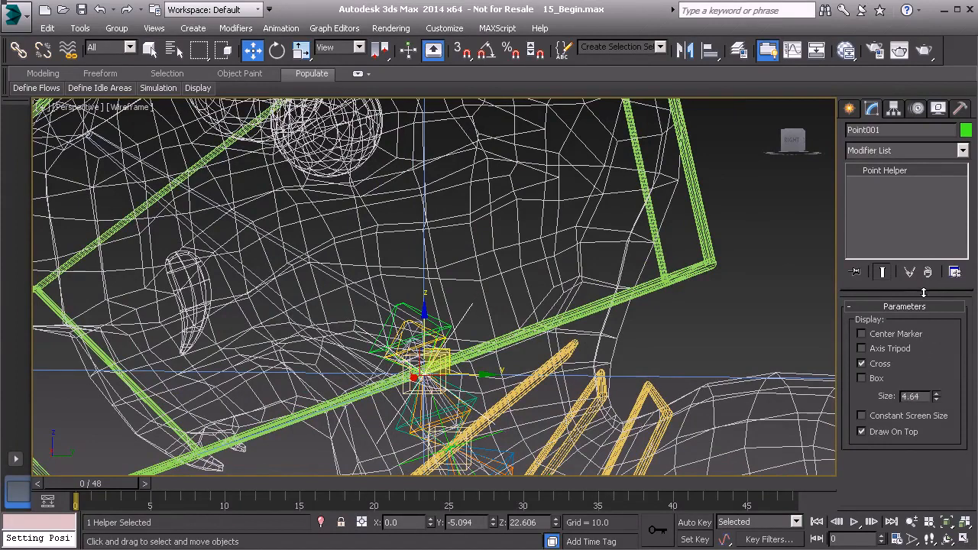
pyautogui.keyDown('alt'); pyautogui.moveTo(565, 327); pyautogui.dragTo(595, 305, button='middle'); pyautogui.keyUp('alt')
pyautogui.doubleClick(887, 130)
pyautogui.write('P')
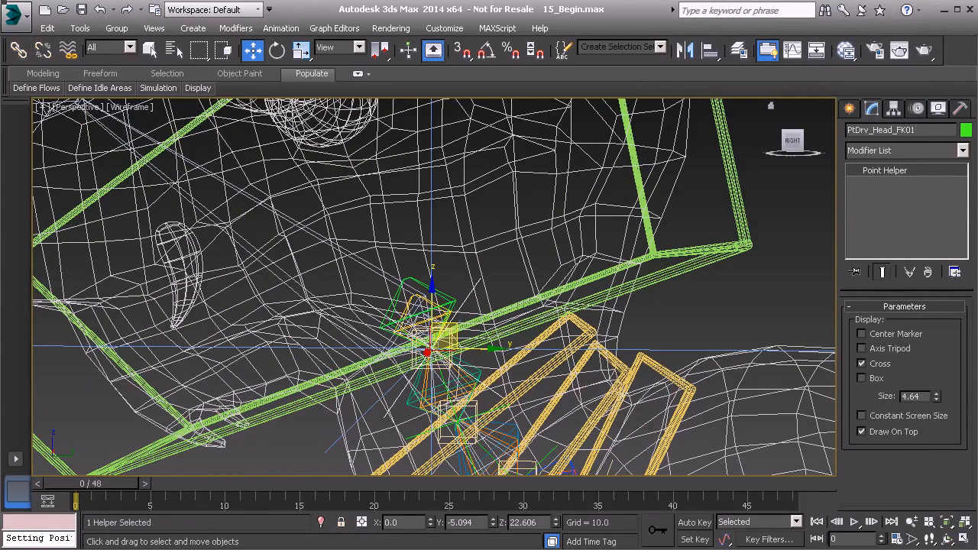
pyautogui.click(80, 27)
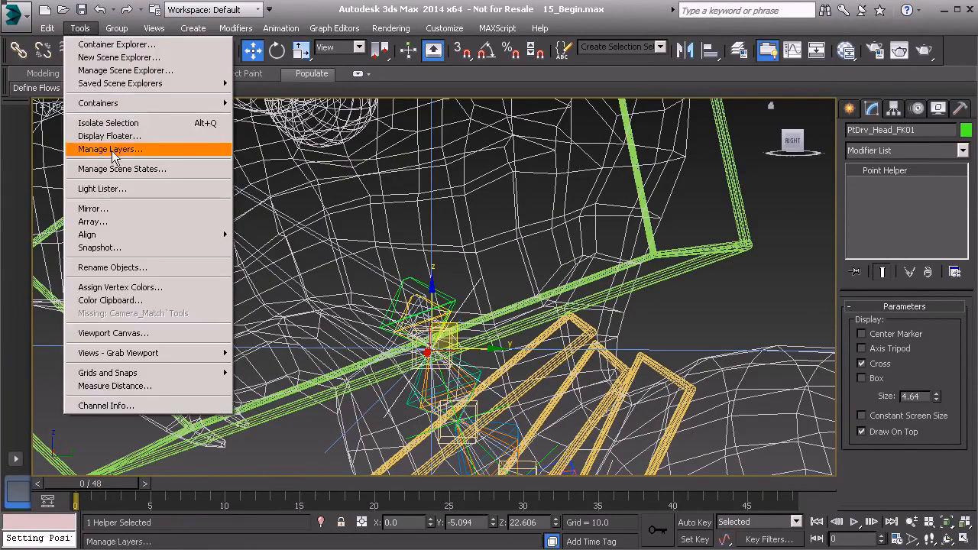
# Review the layers in the Layer Manager, selecting the Hidden layer, then close it
pyautogui.click(112, 150)
pyautogui.click(76, 177)
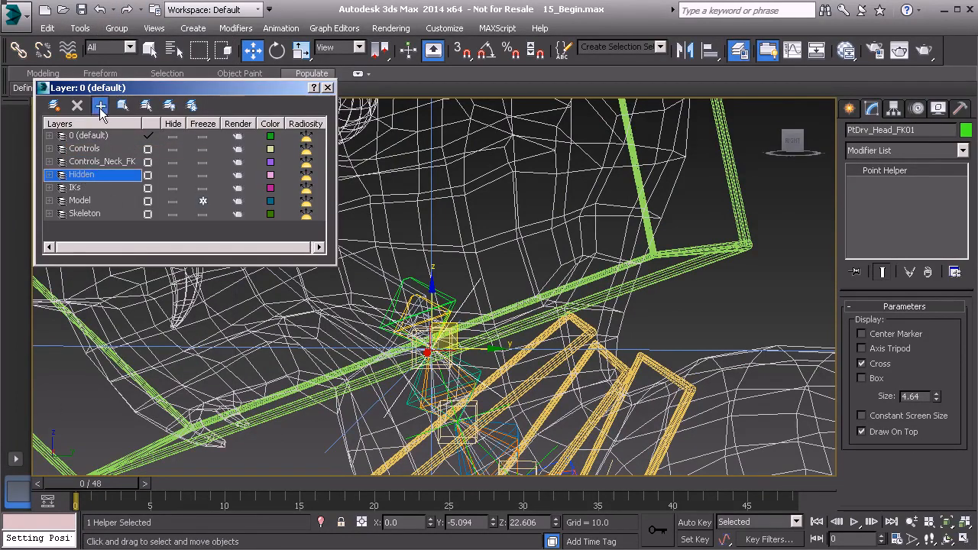
pyautogui.click(329, 89)
# Link the PtDrv_Head_FK01 point helper to the green head control box as its parent
pyautogui.keyDown('alt'); pyautogui.moveTo(507, 333); pyautogui.dragTo(393, 308, button='middle'); pyautogui.keyUp('alt')
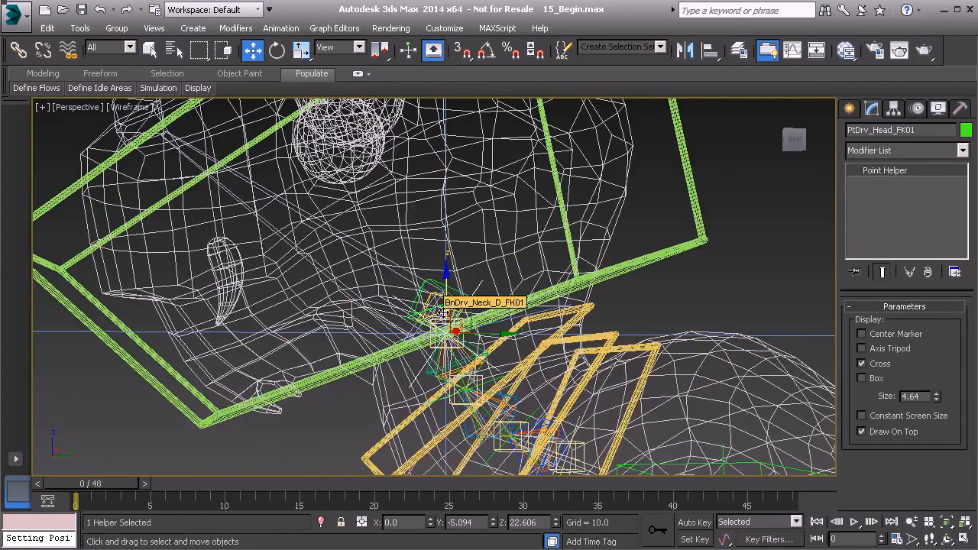
pyautogui.keyDown('alt'); pyautogui.moveTo(439, 303); pyautogui.dragTo(398, 330, button='middle'); pyautogui.keyUp('alt')
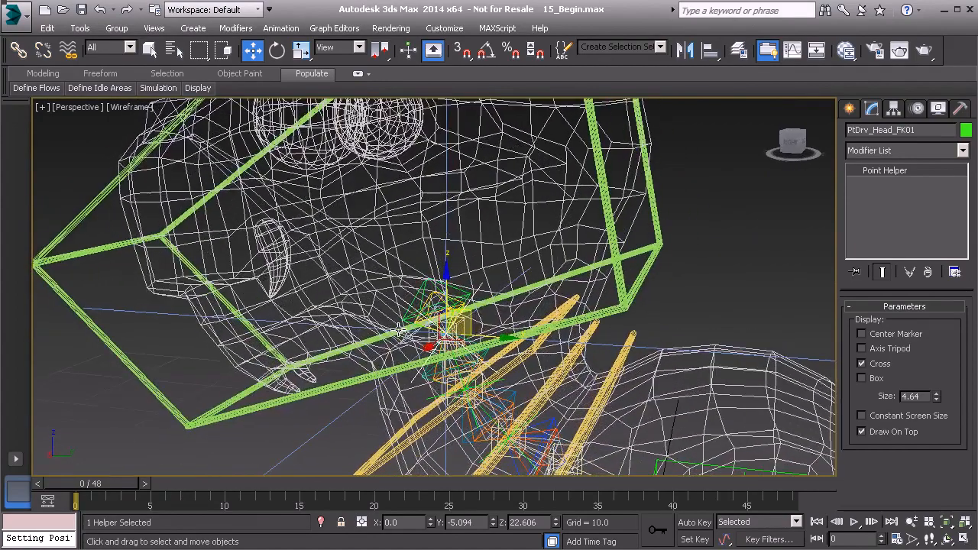
pyautogui.click(18, 50)
pyautogui.keyDown('alt'); pyautogui.moveTo(378, 290); pyautogui.dragTo(404, 299, button='middle'); pyautogui.keyUp('alt')
pyautogui.keyDown('alt'); pyautogui.moveTo(528, 290); pyautogui.dragTo(621, 231, button='middle'); pyautogui.keyUp('alt')
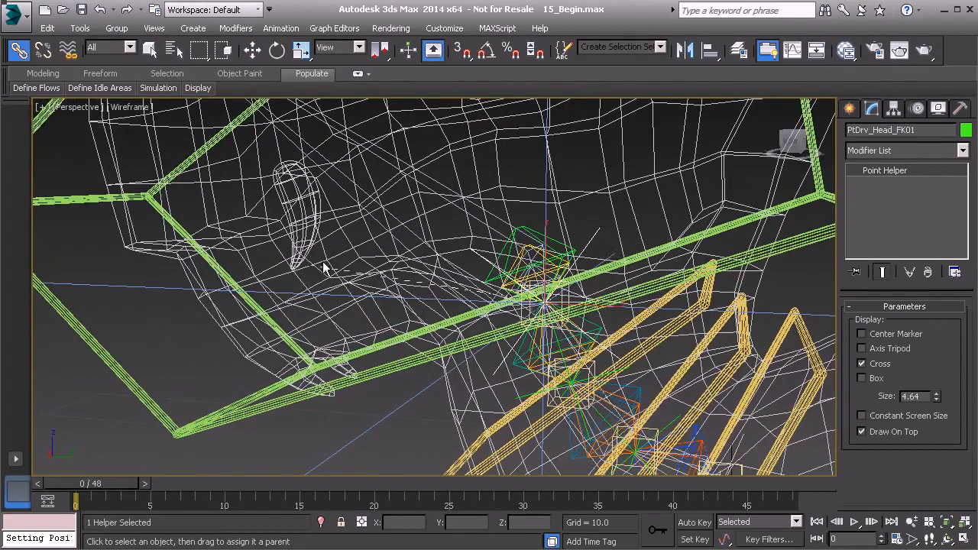
pyautogui.moveTo(135, 376); pyautogui.dragTo(127, 382)
pyautogui.keyDown('alt'); pyautogui.moveTo(239, 327); pyautogui.dragTo(307, 329, button='middle'); pyautogui.keyUp('alt')
# Add a Position Constraint to Bn_Head01 targeting the PtDrv_Head_FK01 point helper
pyautogui.click(472, 211)
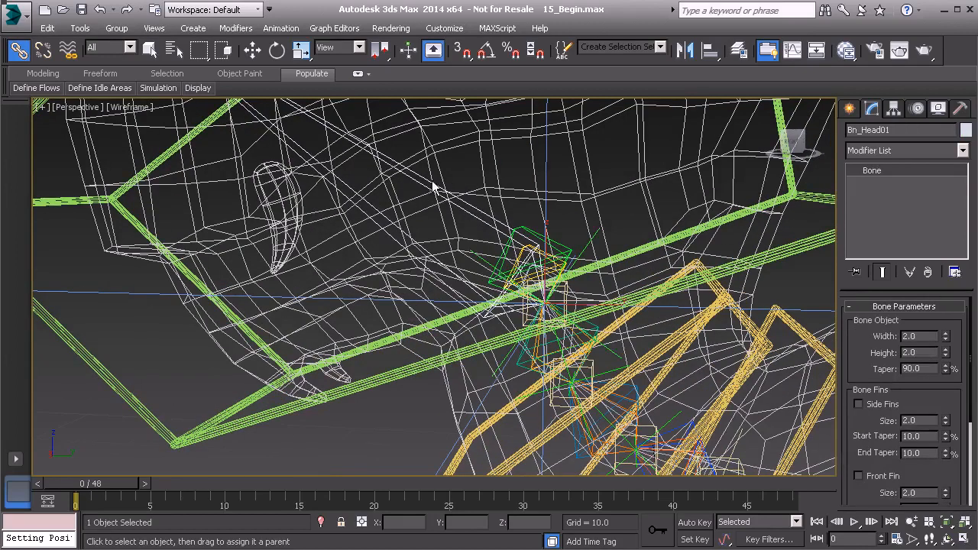
pyautogui.keyDown('alt'); pyautogui.moveTo(578, 247); pyautogui.dragTo(476, 318, button='middle'); pyautogui.keyUp('alt')
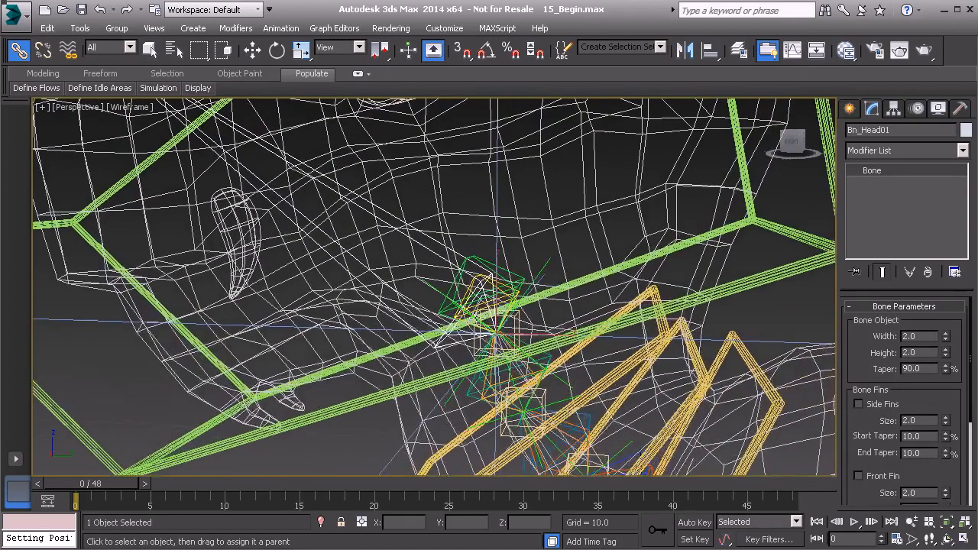
pyautogui.rightClick(574, 246)
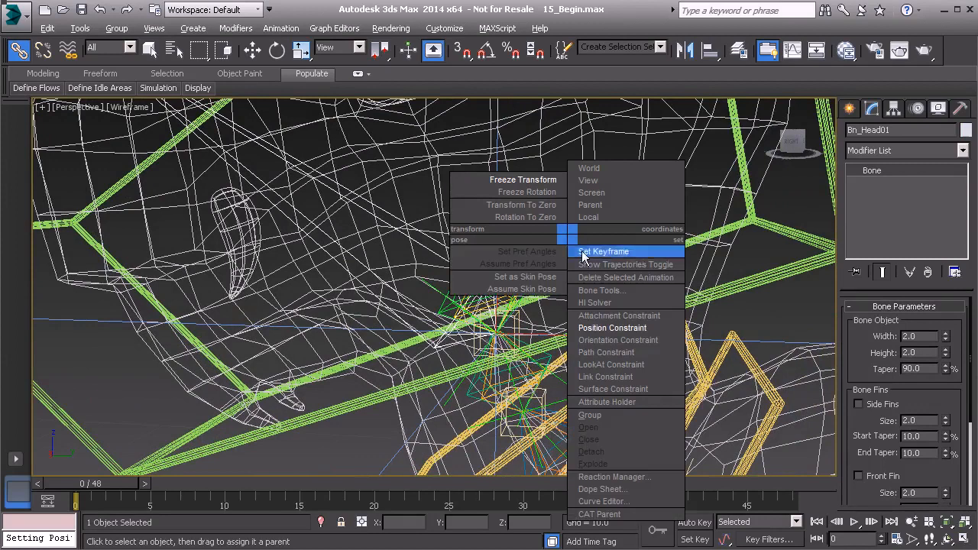
pyautogui.click(614, 327)
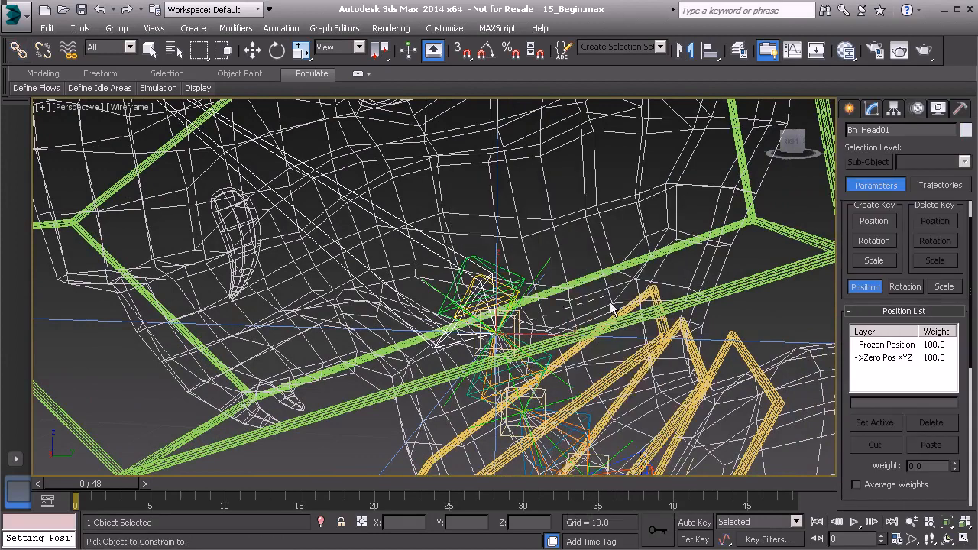
pyautogui.click(544, 263)
pyautogui.keyDown('alt'); pyautogui.moveTo(543, 263); pyautogui.dragTo(563, 166, button='middle'); pyautogui.keyUp('alt')
# Add an Orientation Constraint to Bn_Head01 targeting the PtDrv_Head_FK01 point helper
pyautogui.rightClick(562, 165)
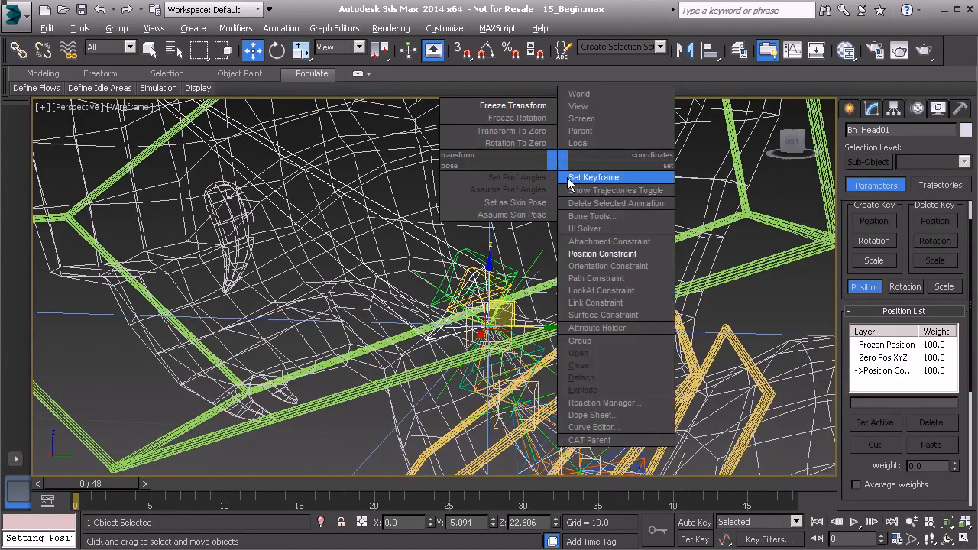
pyautogui.click(609, 253)
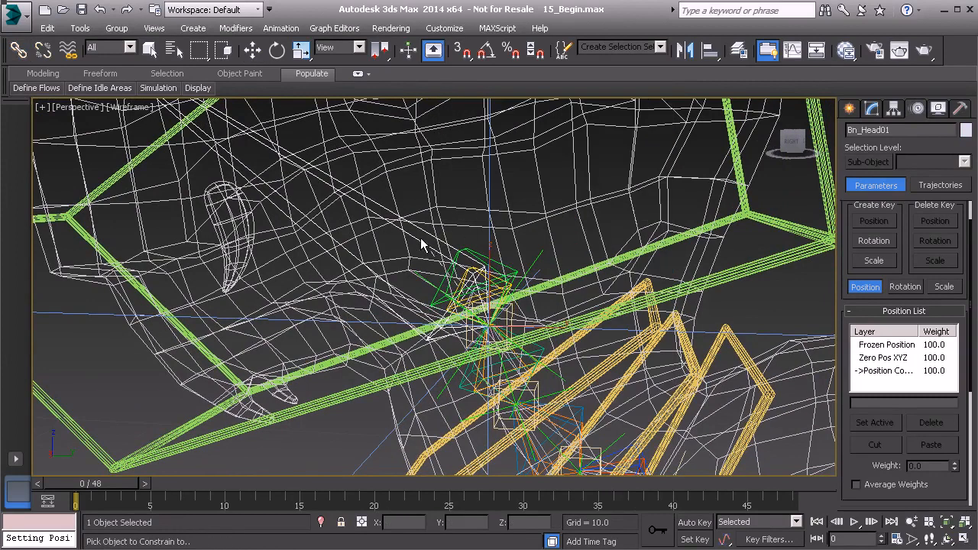
pyautogui.rightClick(536, 229)
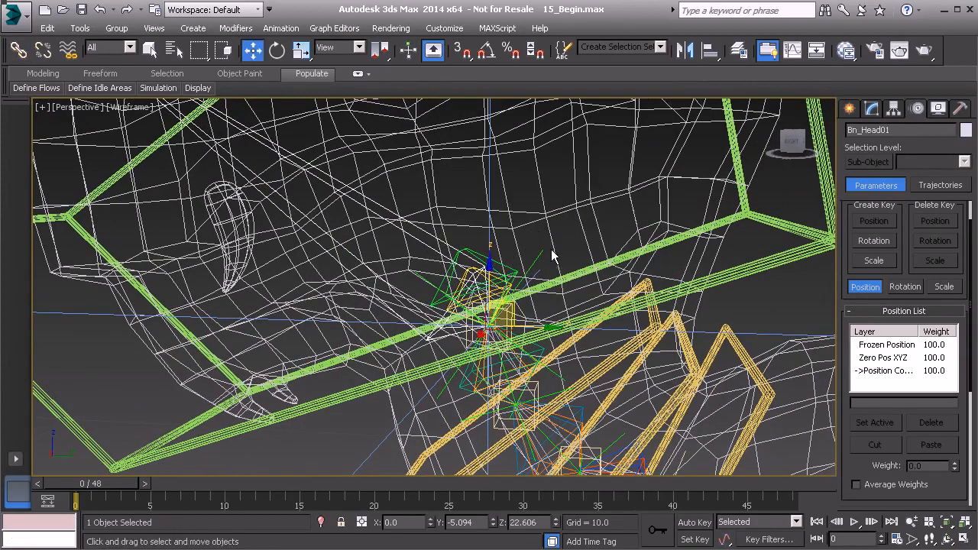
pyautogui.rightClick(529, 243)
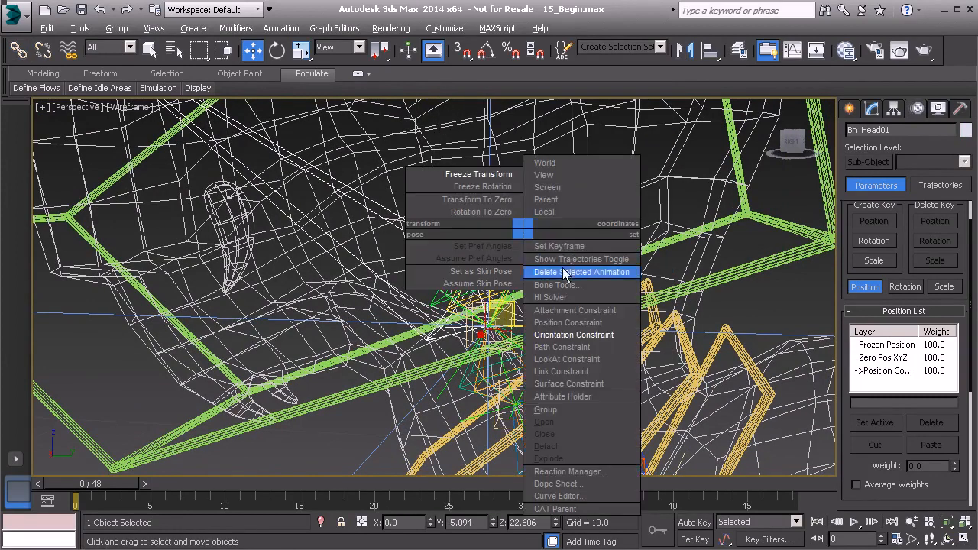
pyautogui.click(585, 332)
pyautogui.click(536, 258)
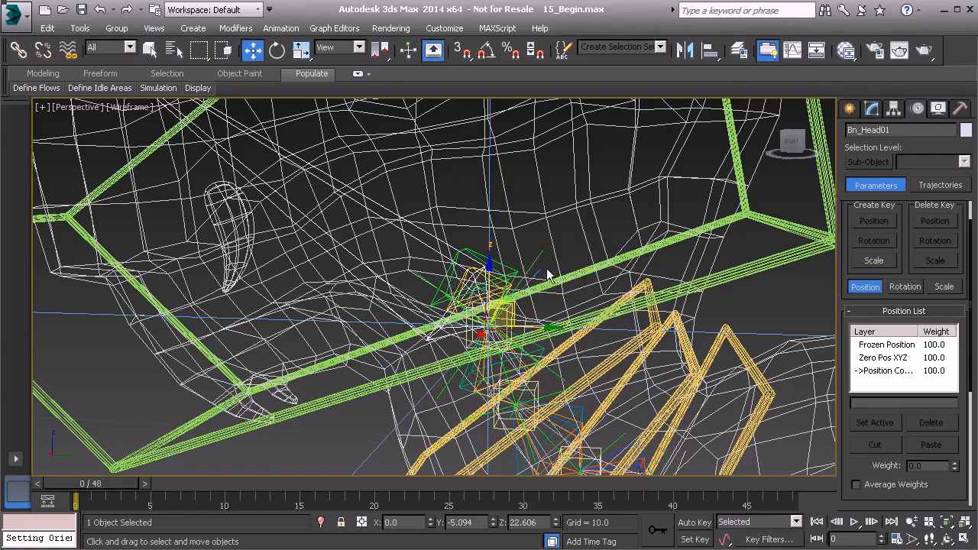
pyautogui.scroll(-5, 535, 258)
# Select the Anim_Head_FK01 head control and frame the head in the view
pyautogui.click(389, 284)
pyautogui.moveTo(390, 286); pyautogui.dragTo(365, 325, button='middle')
pyautogui.keyDown('alt'); pyautogui.moveTo(364, 325); pyautogui.dragTo(417, 315, button='middle'); pyautogui.keyUp('alt')
pyautogui.scroll(1, 416, 315)
pyautogui.scroll(2, 443, 283)
# Rotate Anim_Head_FK01 and the Anim_Neck_C_FK01 neck control, checking the head mesh follows both
pyautogui.press('e')
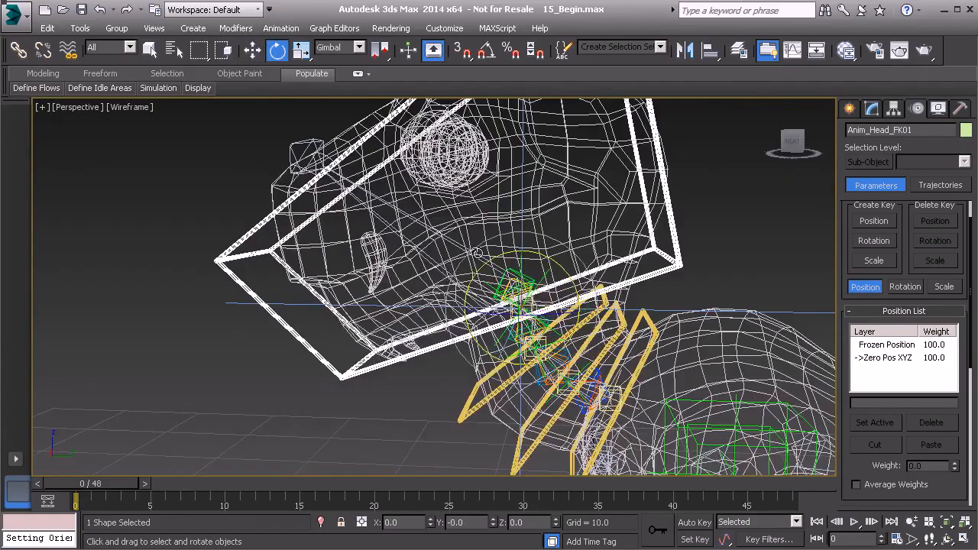
pyautogui.moveTo(522, 268); pyautogui.dragTo(464, 409)
pyautogui.click(464, 409)
pyautogui.moveTo(565, 325); pyautogui.dragTo(577, 362)
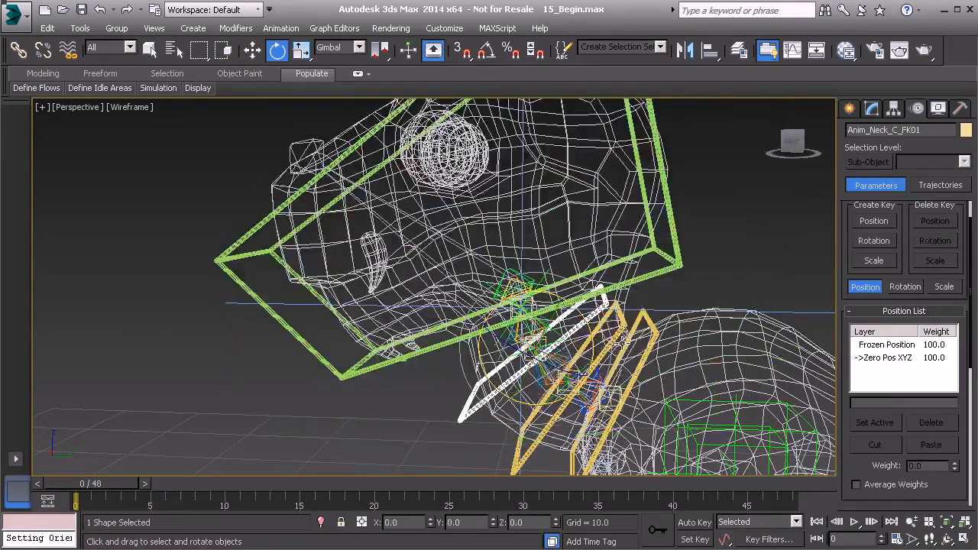
pyautogui.moveTo(350, 357)
pyautogui.mouseDown(button='middle')
pyautogui.moveTo(319, 361)
pyautogui.moveTo(355, 353)
pyautogui.mouseUp(button='middle')
pyautogui.click(273, 347)
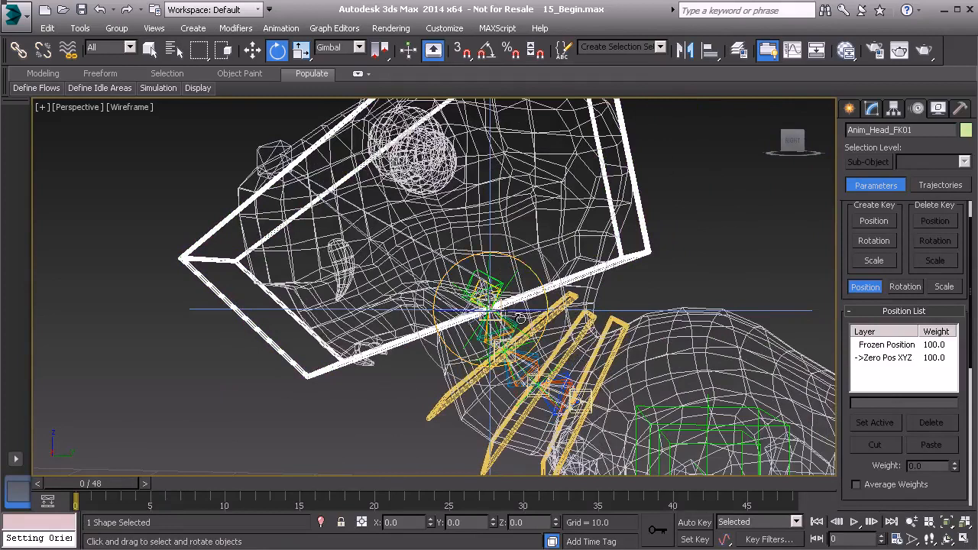
# Change the Anim_Head_FK01 object colour to yellow in the Object Color dialog
pyautogui.click(967, 131)
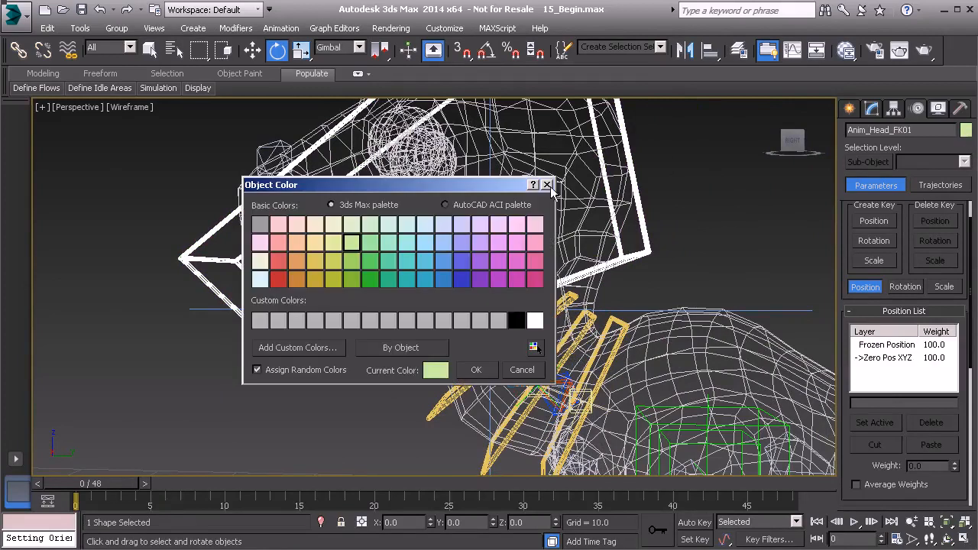
pyautogui.click(335, 226)
pyautogui.click(476, 370)
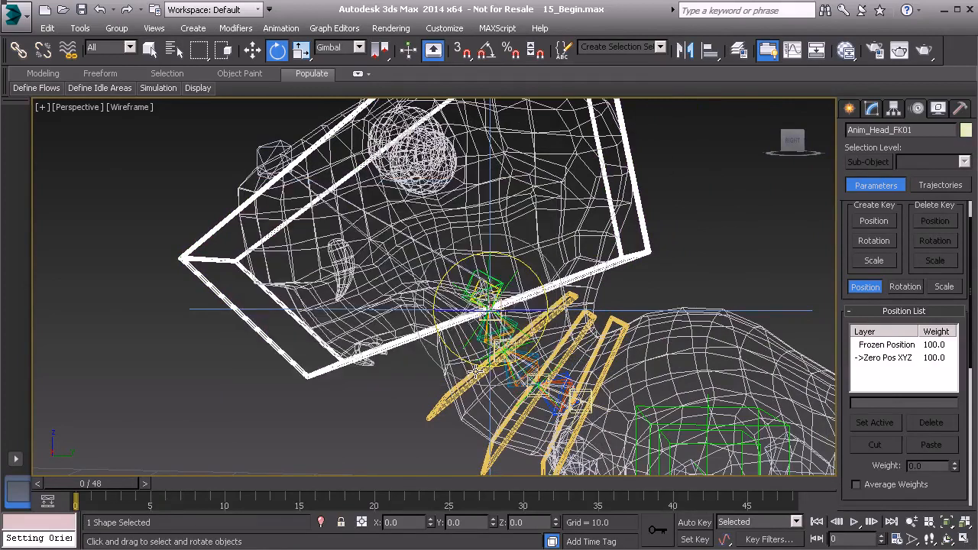
pyautogui.click(693, 224)
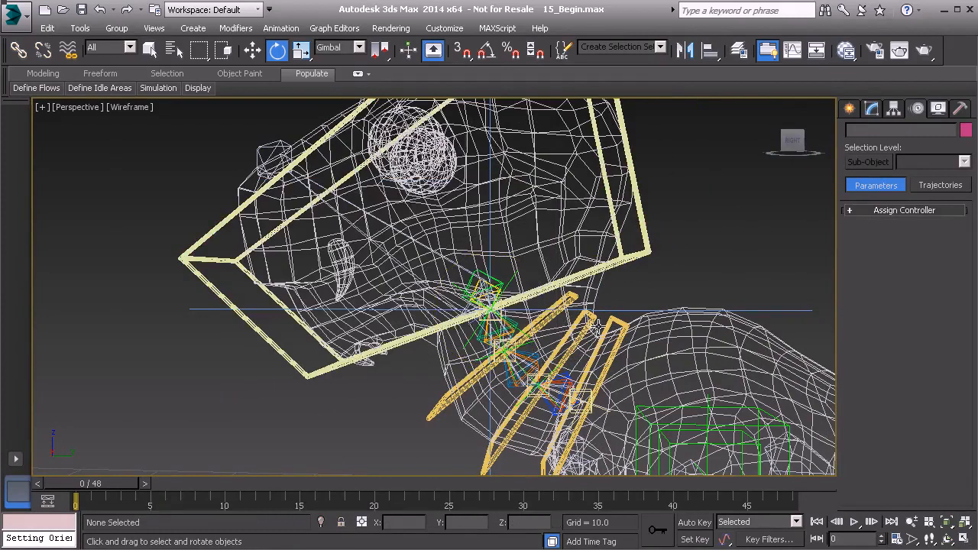
pyautogui.click(288, 361)
pyautogui.click(966, 130)
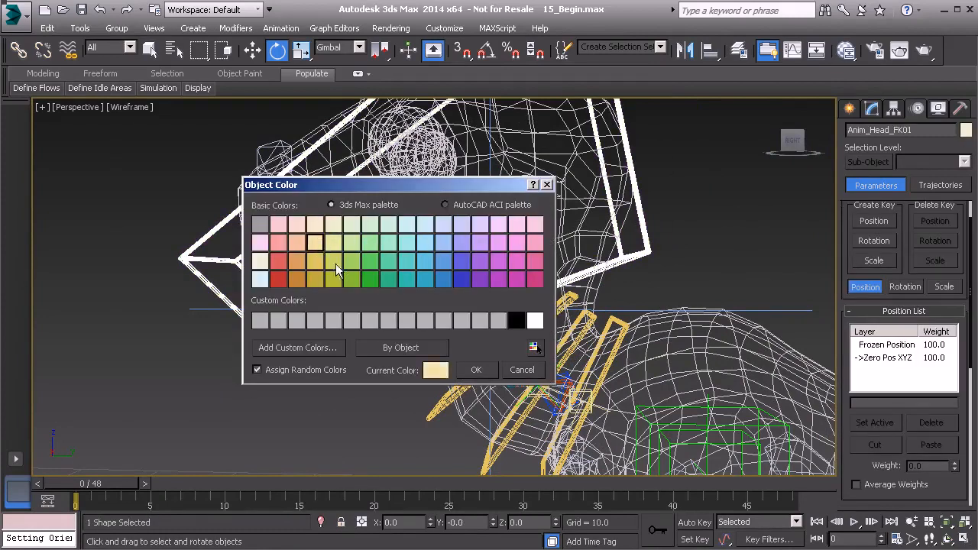
pyautogui.click(477, 370)
pyautogui.click(329, 400)
# Orbit, pan and zoom the view to frame the whole rigged dinosaur
pyautogui.moveTo(392, 395)
pyautogui.keyDown('alt'); pyautogui.mouseDown(button='middle')
pyautogui.moveTo(405, 384)
pyautogui.moveTo(390, 395)
pyautogui.mouseUp(button='middle'); pyautogui.keyUp('alt')
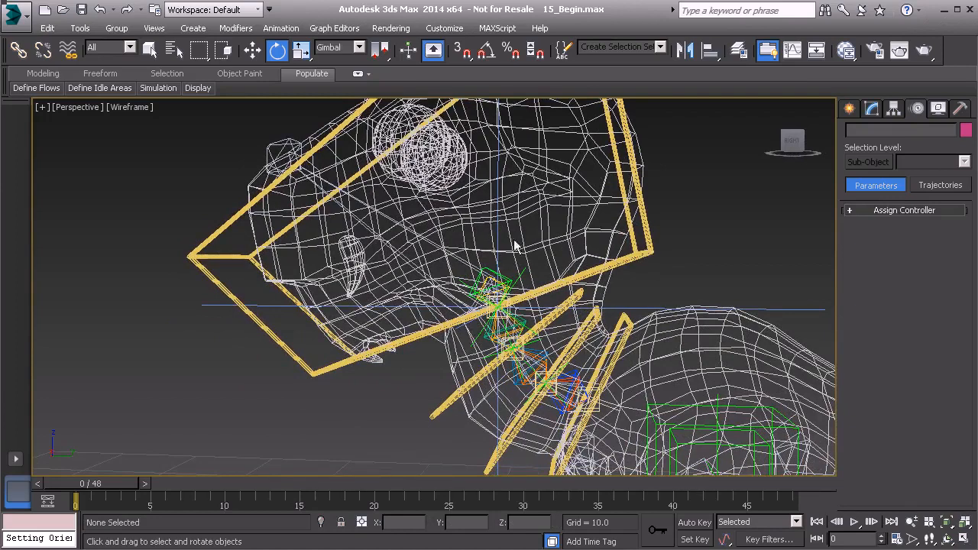
pyautogui.moveTo(483, 319); pyautogui.dragTo(493, 313, button='middle')
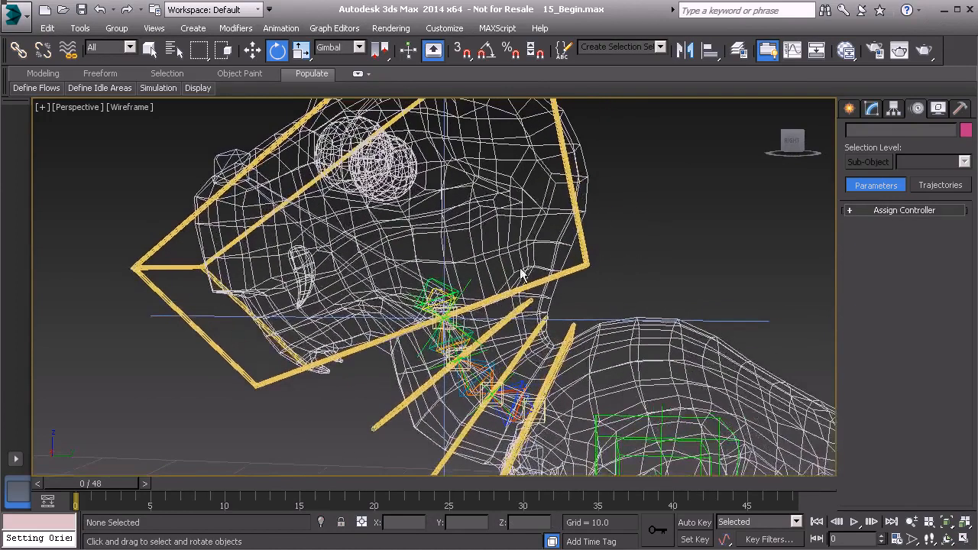
pyautogui.scroll(-5, 517, 257)
pyautogui.moveTo(507, 280); pyautogui.dragTo(499, 284, button='middle')
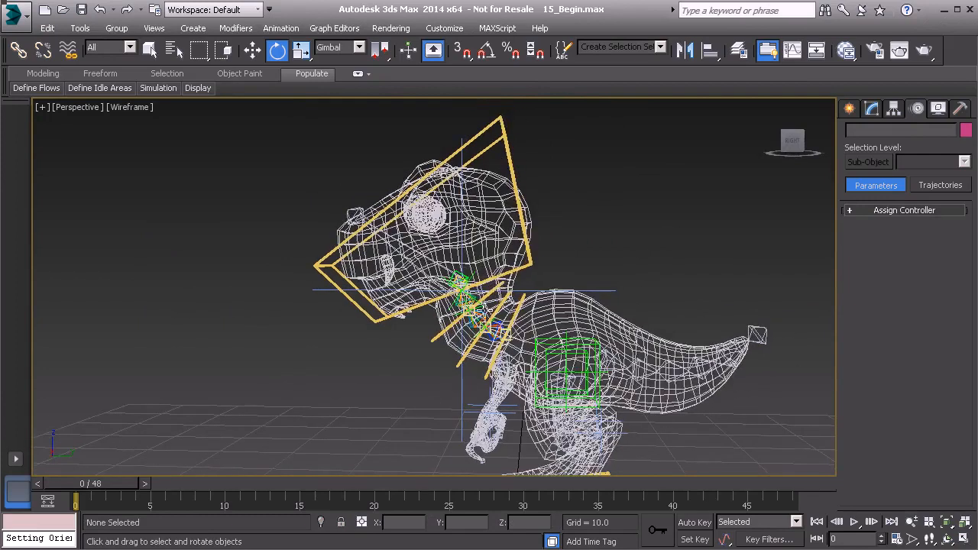
pyautogui.scroll(2, 470, 262)
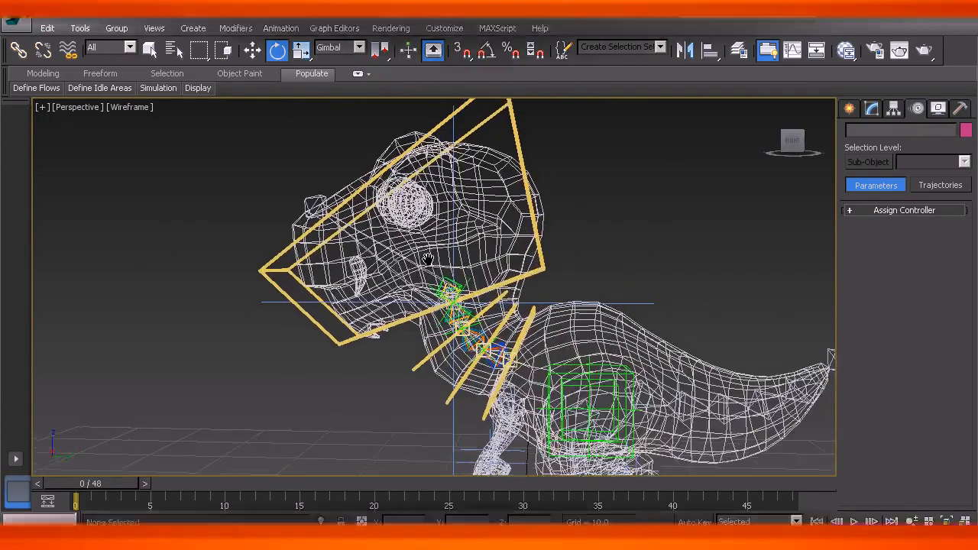